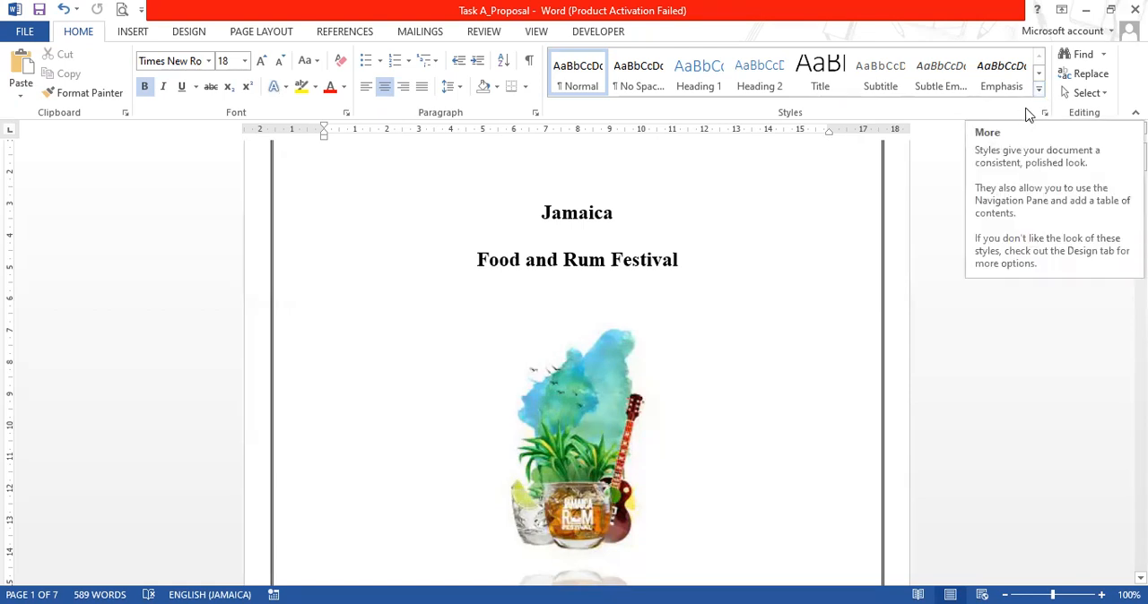
left_click(1045, 113)
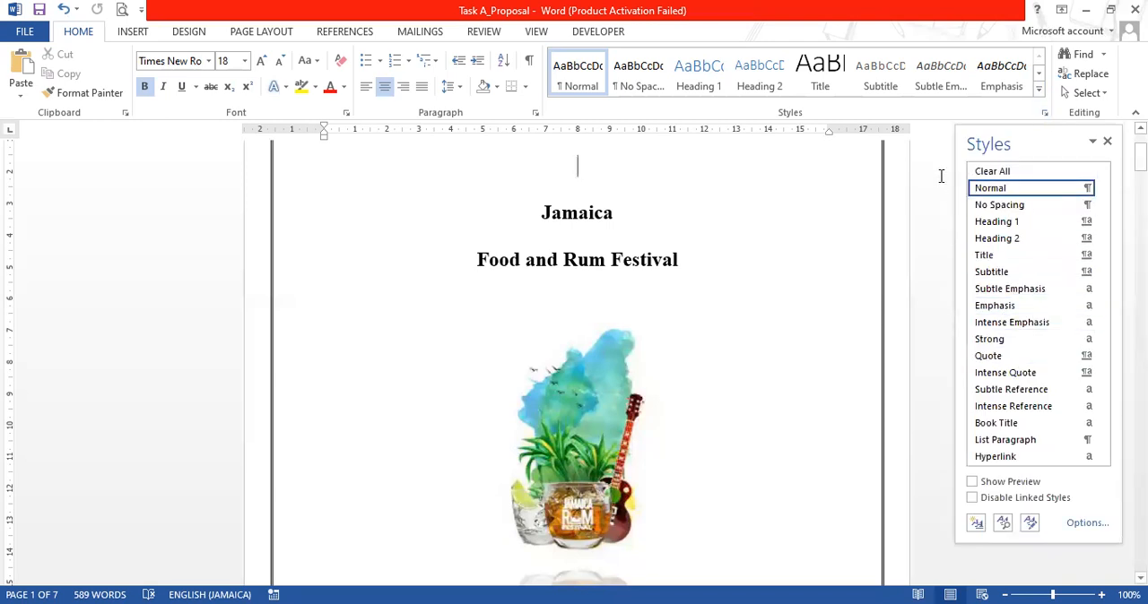
left_click(1108, 142)
left_click(1040, 91)
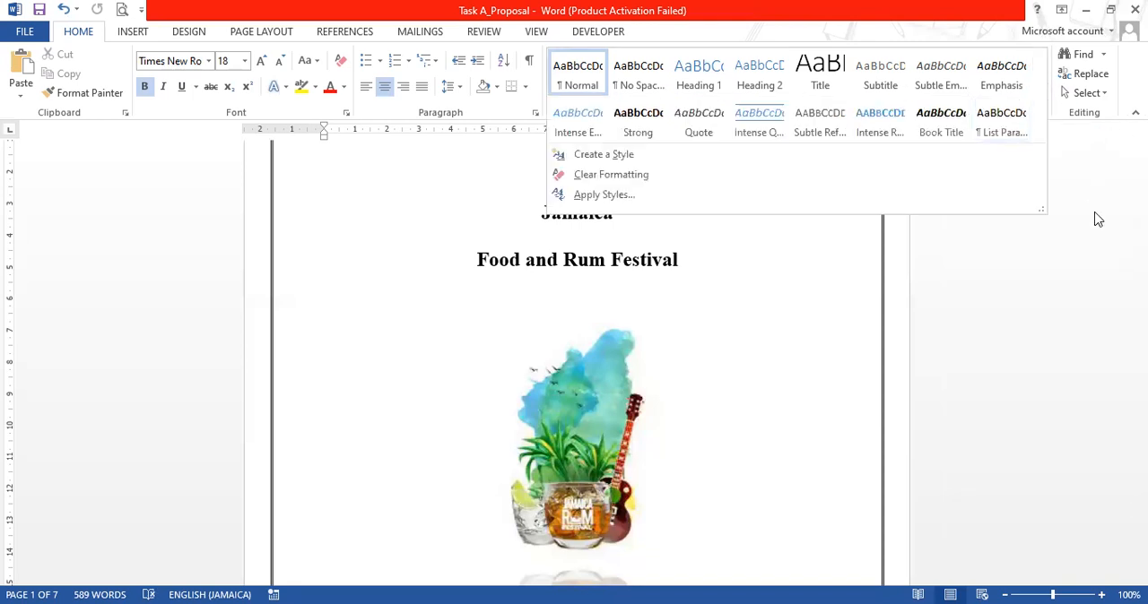
left_click(1094, 212)
left_click(1038, 94)
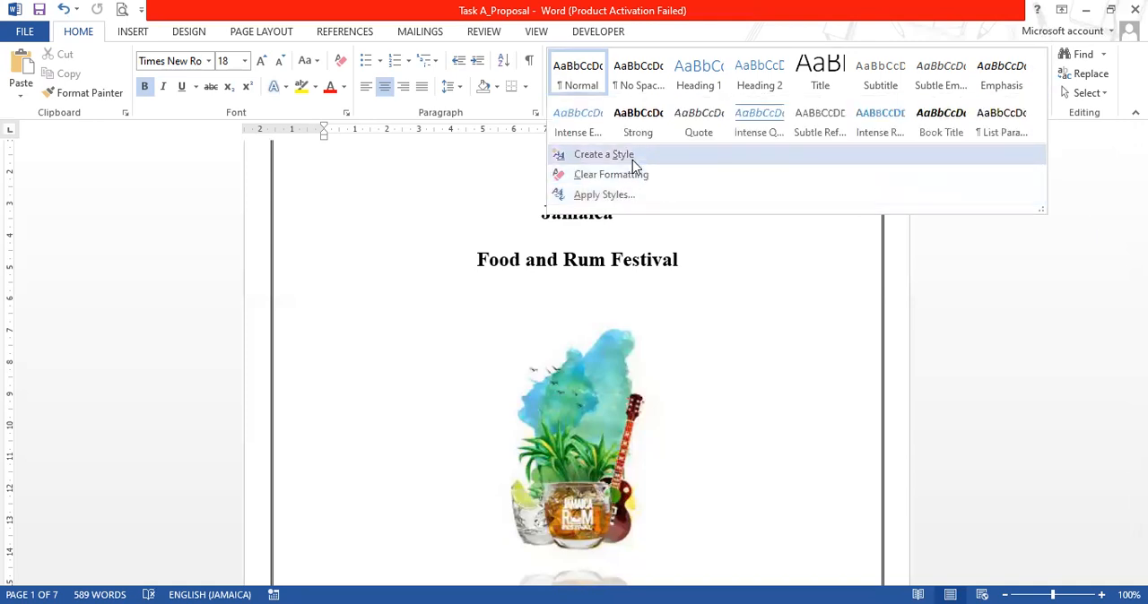
left_click(790, 314)
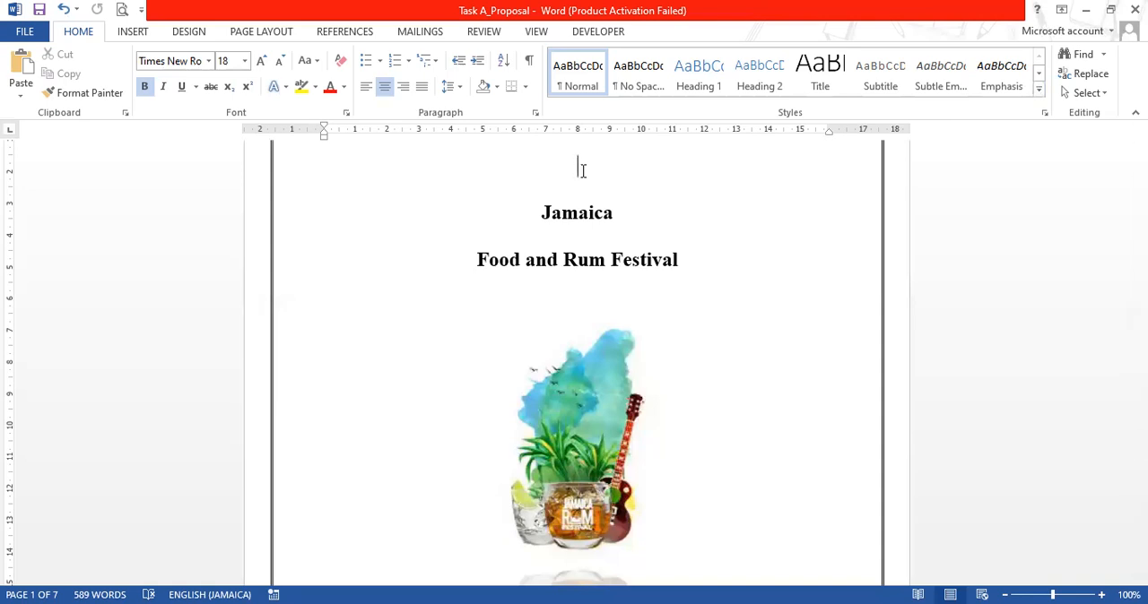
Modify the Heading 1 style to use Times New Roman, 12 pt, bold, with the Automatic font colour
right_click(704, 85)
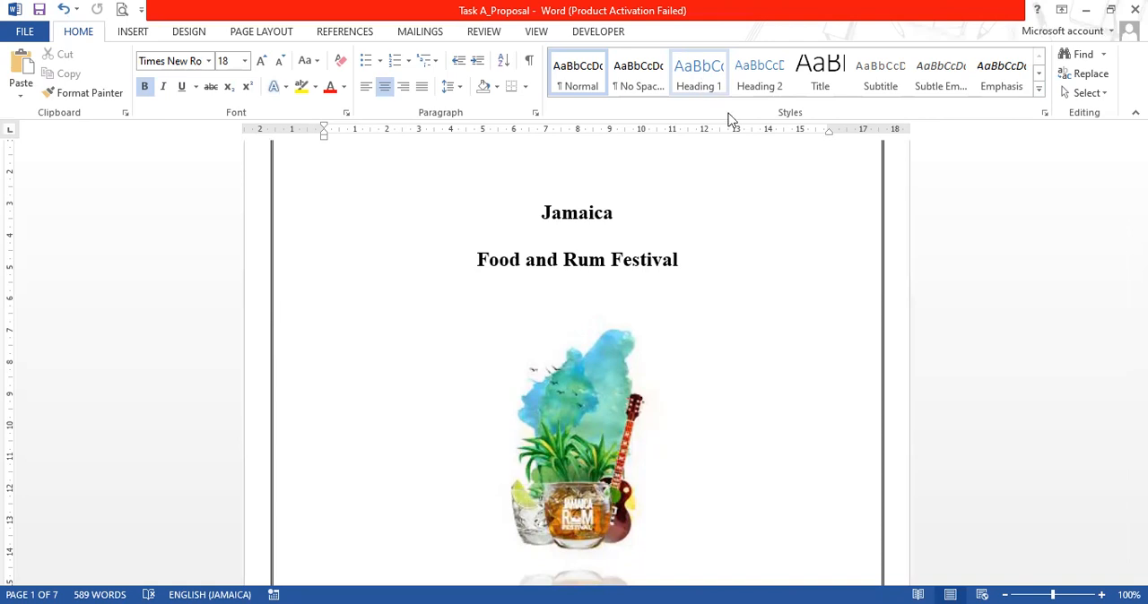
left_click(753, 112)
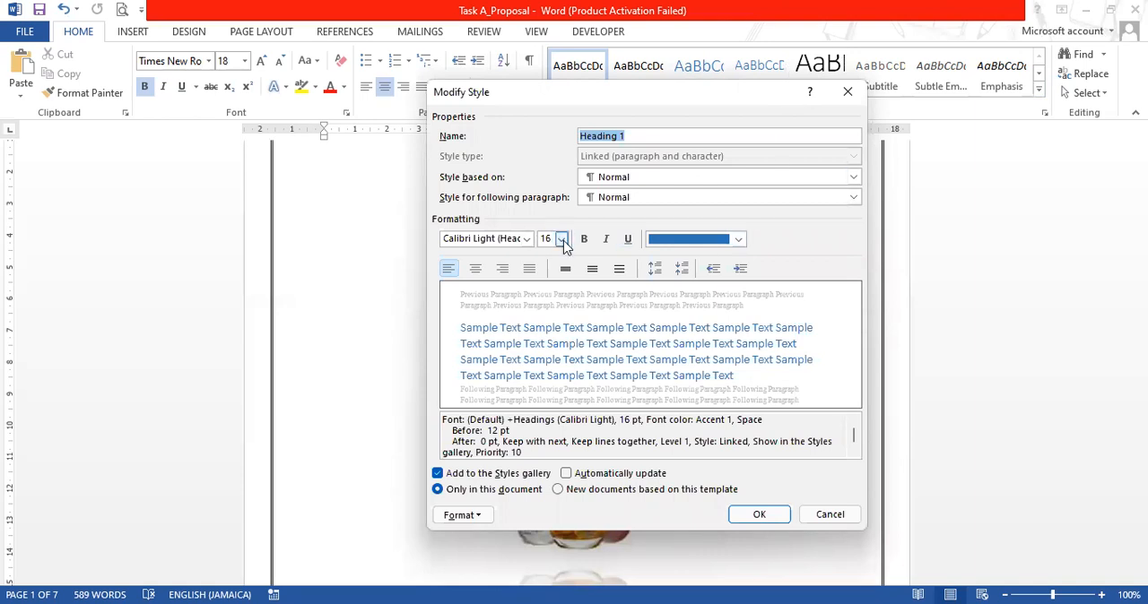
left_click(526, 238)
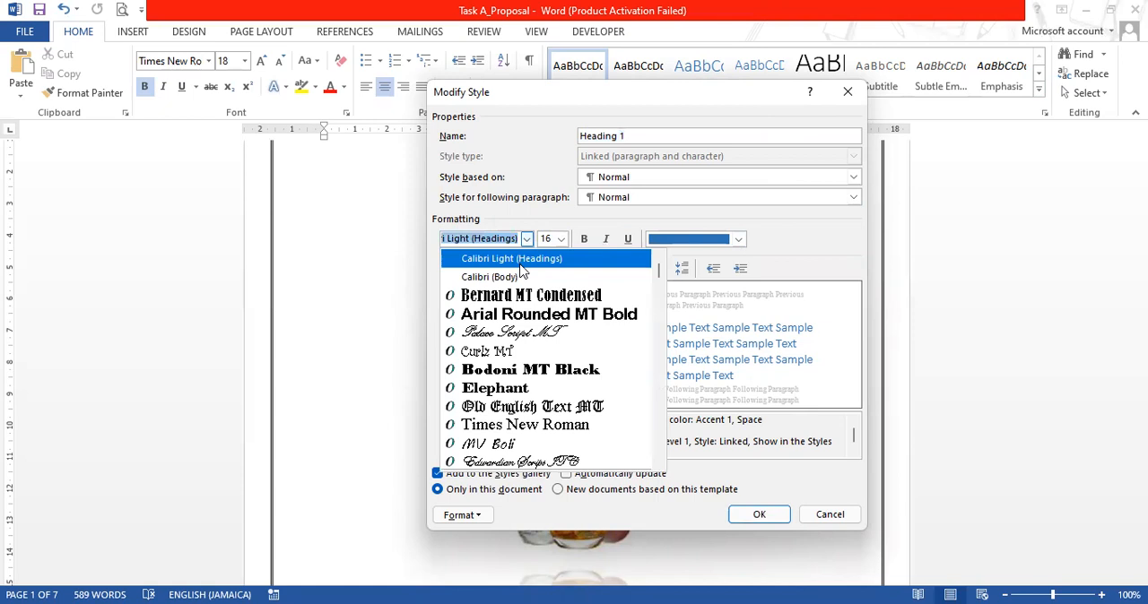
left_click(553, 423)
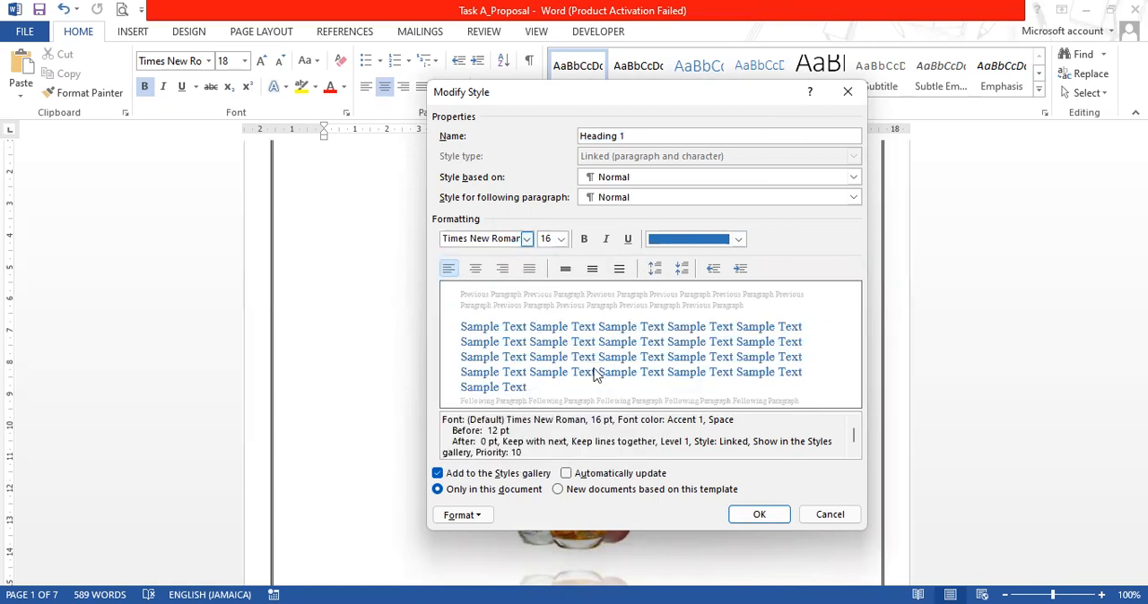
left_click(562, 239)
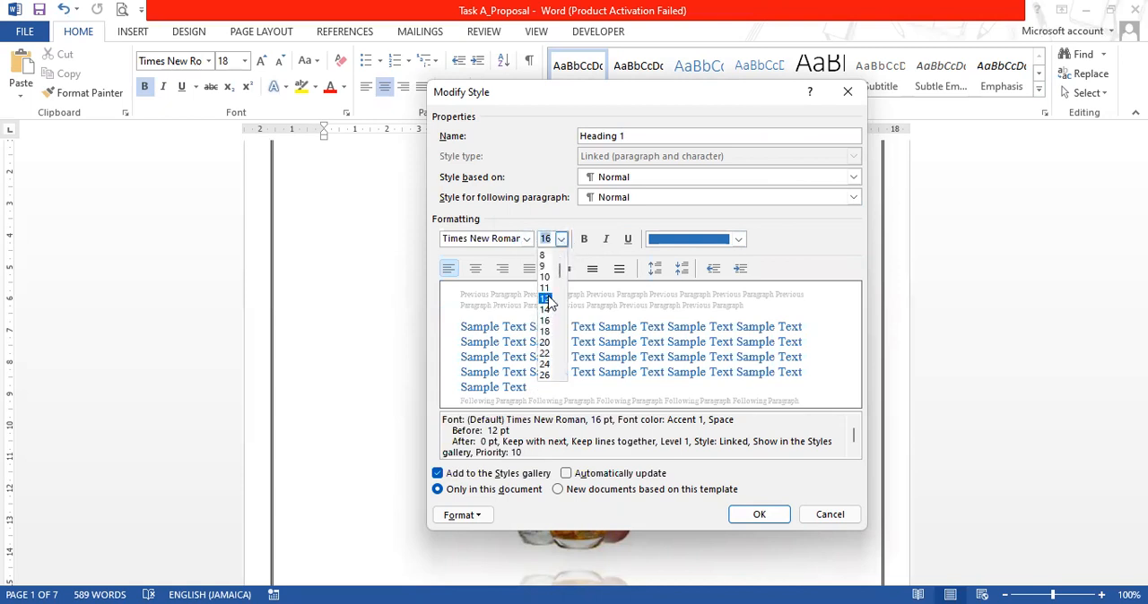
left_click(545, 299)
left_click(583, 240)
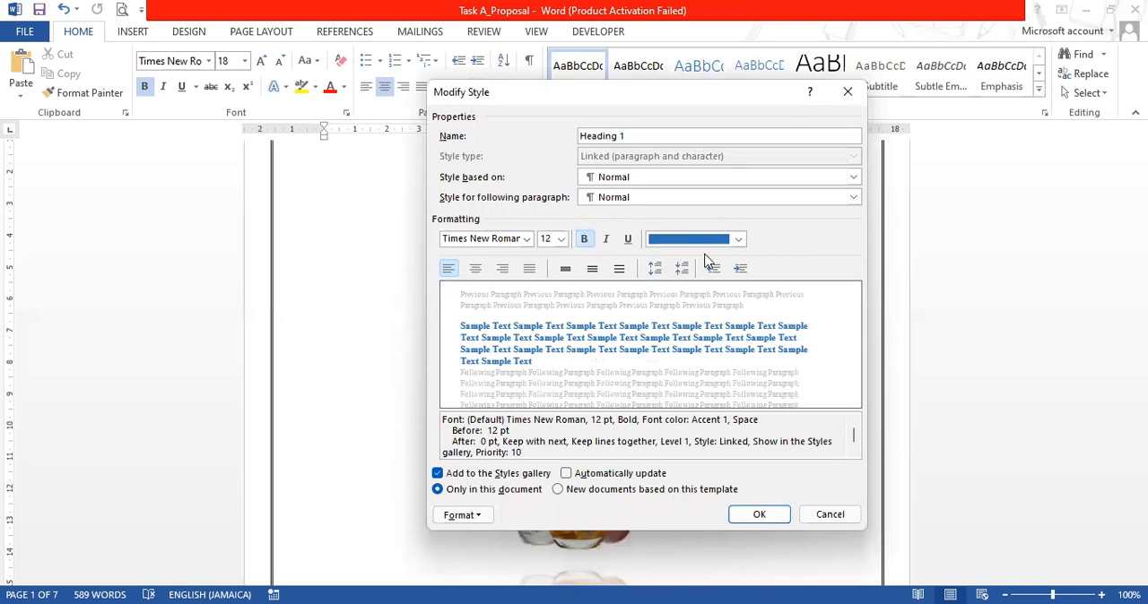
left_click(739, 239)
left_click(690, 260)
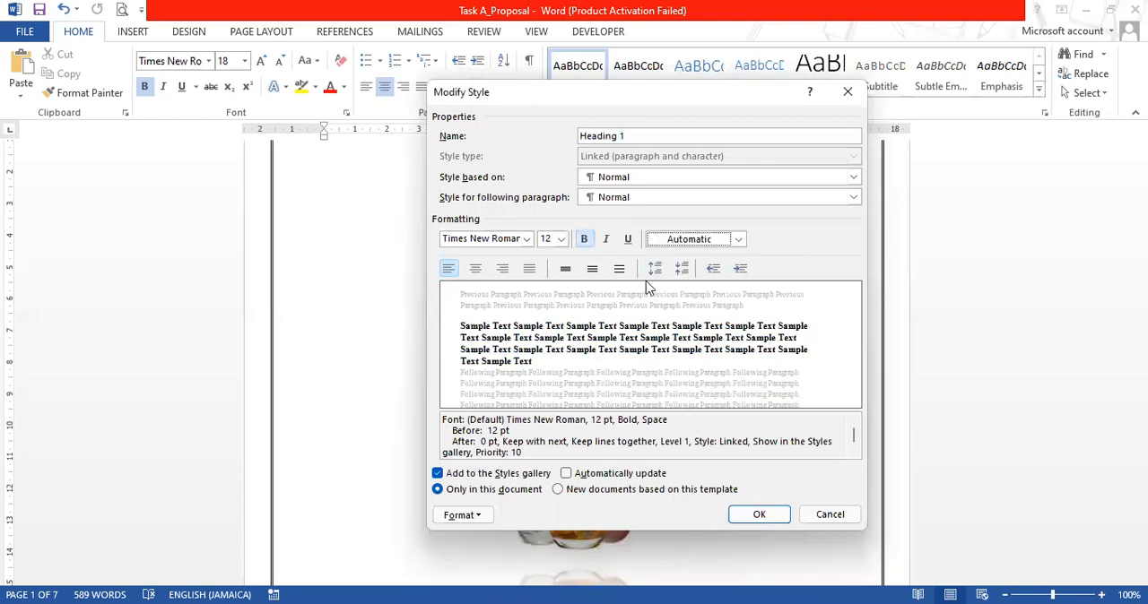
Set the Heading 1 style to centred alignment with double line spacing and apply the style changes
left_click(475, 270)
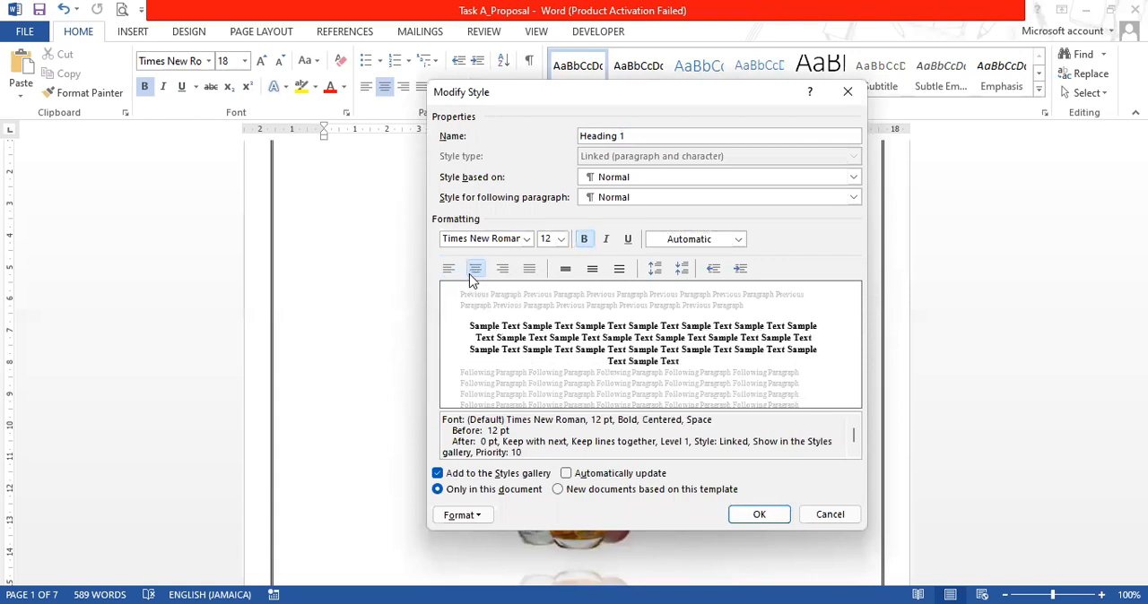
left_click(619, 270)
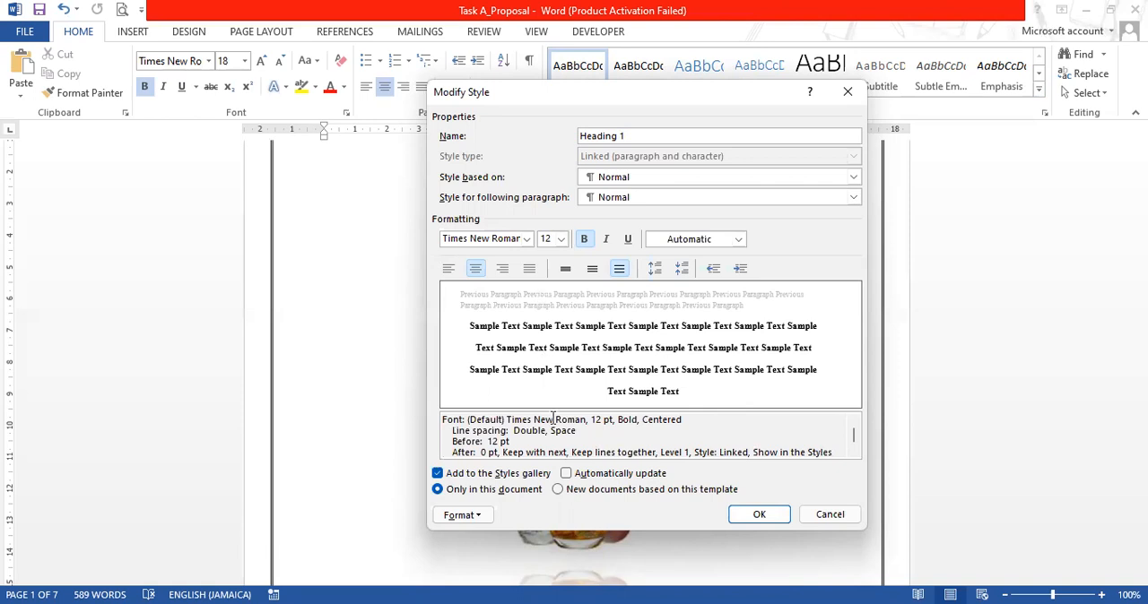
left_click(749, 520)
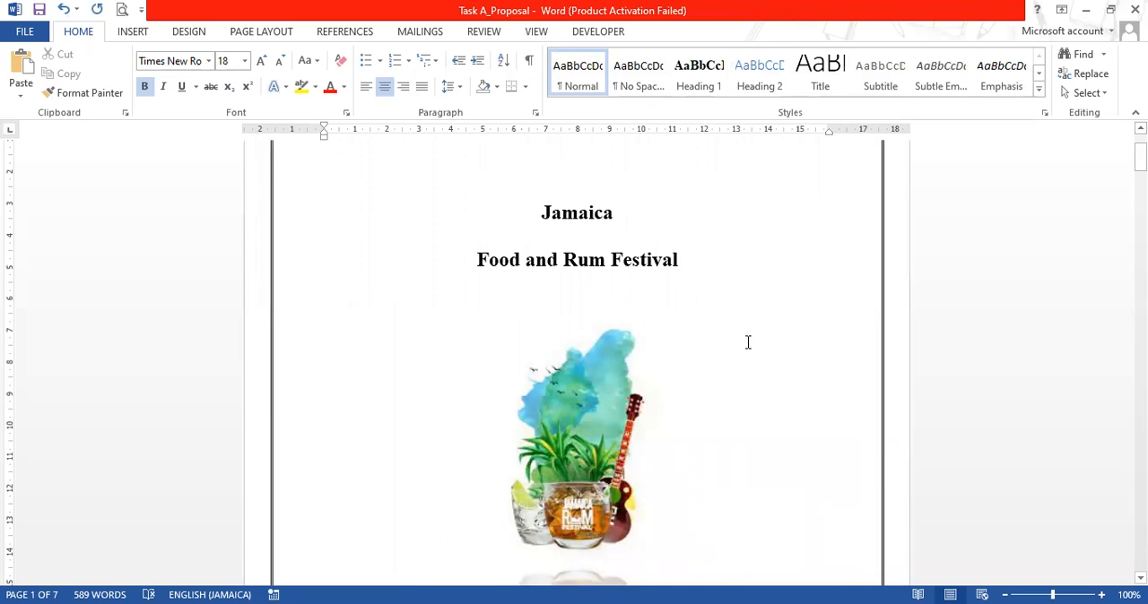
Modify the Heading 2 style to use the Automatic font colour and bold text
right_click(754, 79)
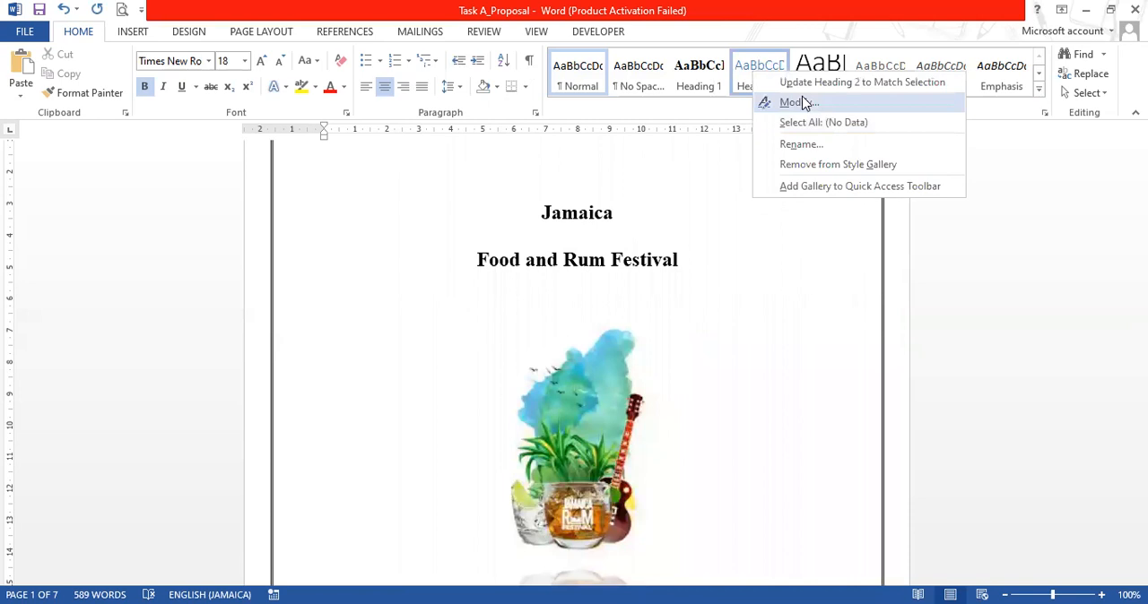
left_click(784, 105)
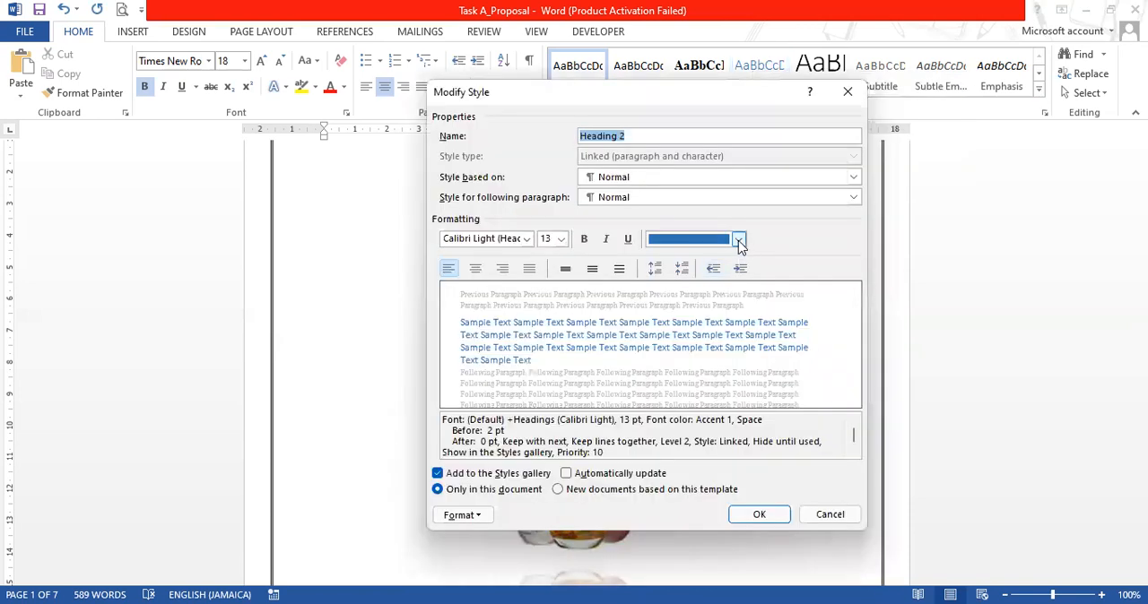
left_click(739, 240)
left_click(738, 240)
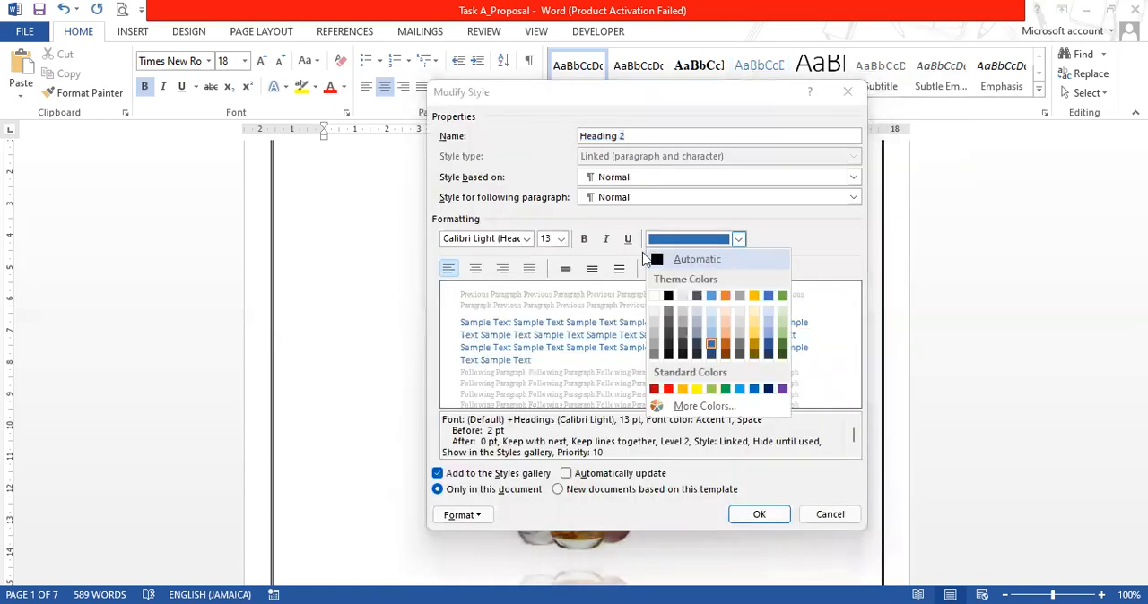
left_click(730, 260)
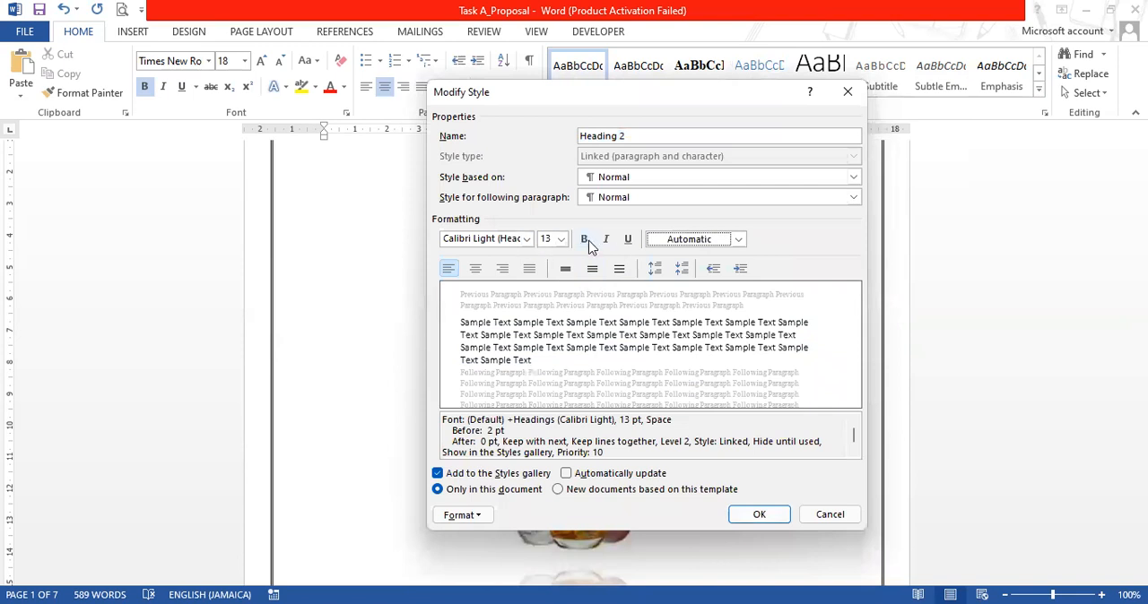
left_click(586, 240)
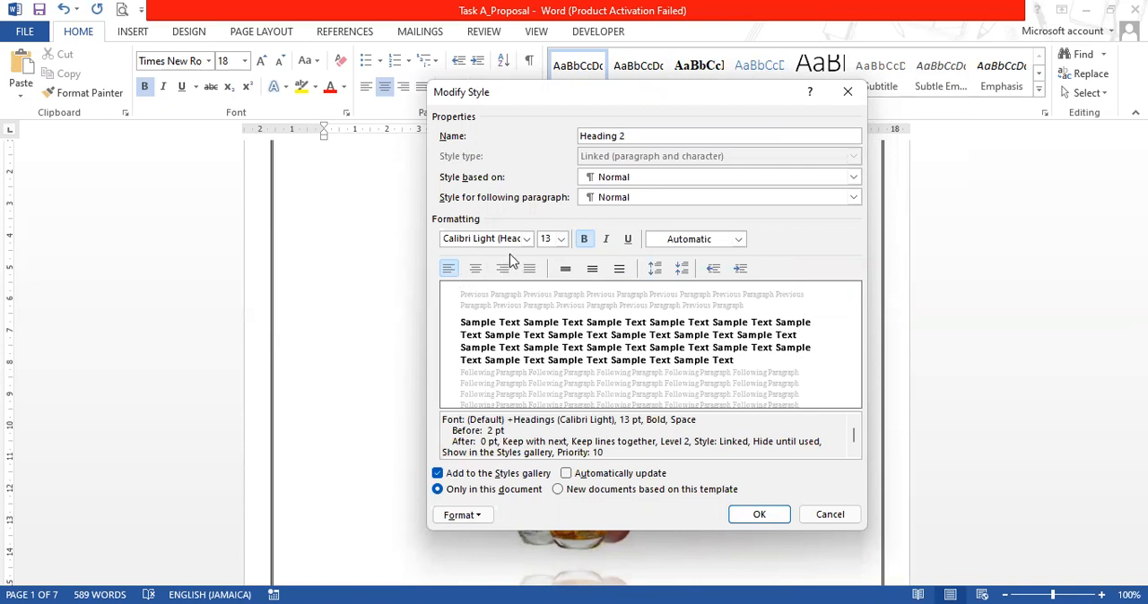
Set the Heading 2 style to Times New Roman, 12 pt, with double line spacing, and apply the style changes
left_click(527, 239)
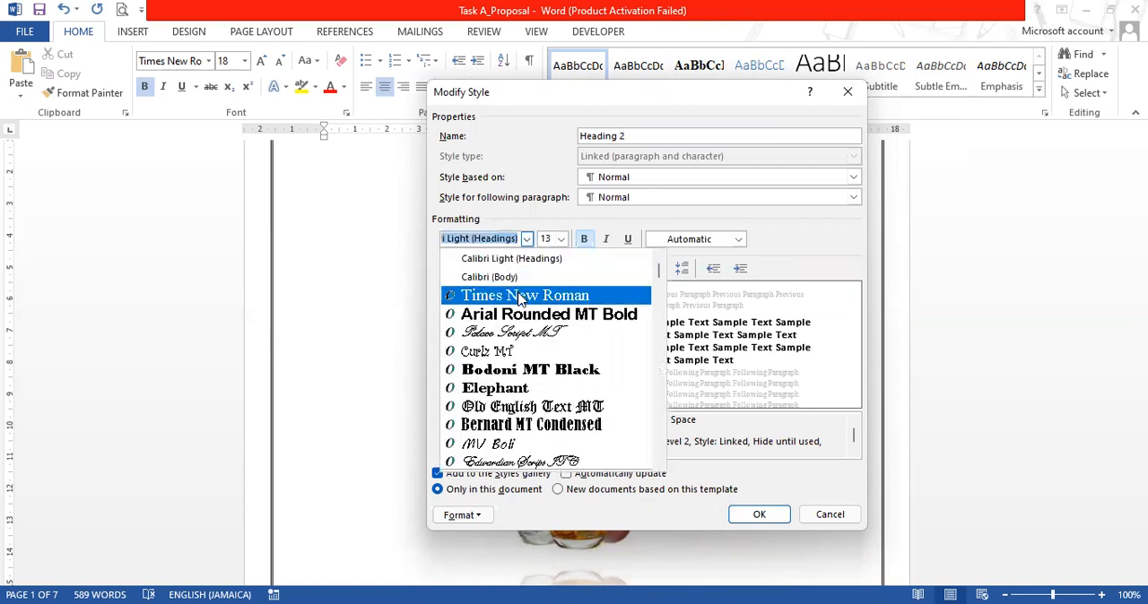
left_click(520, 297)
left_click(562, 240)
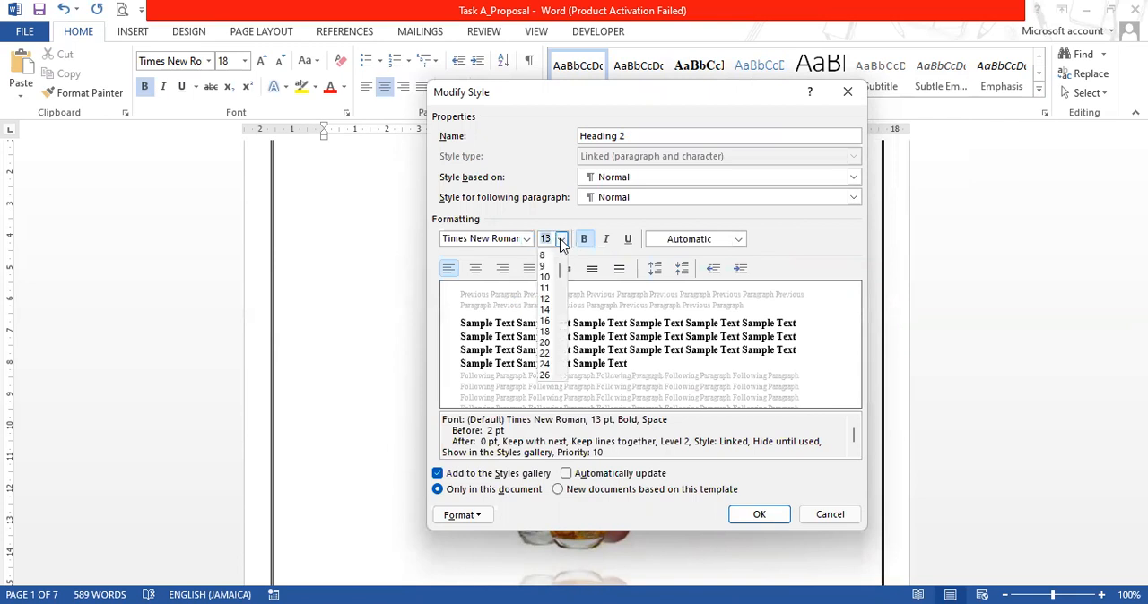
left_click(547, 300)
left_click(619, 270)
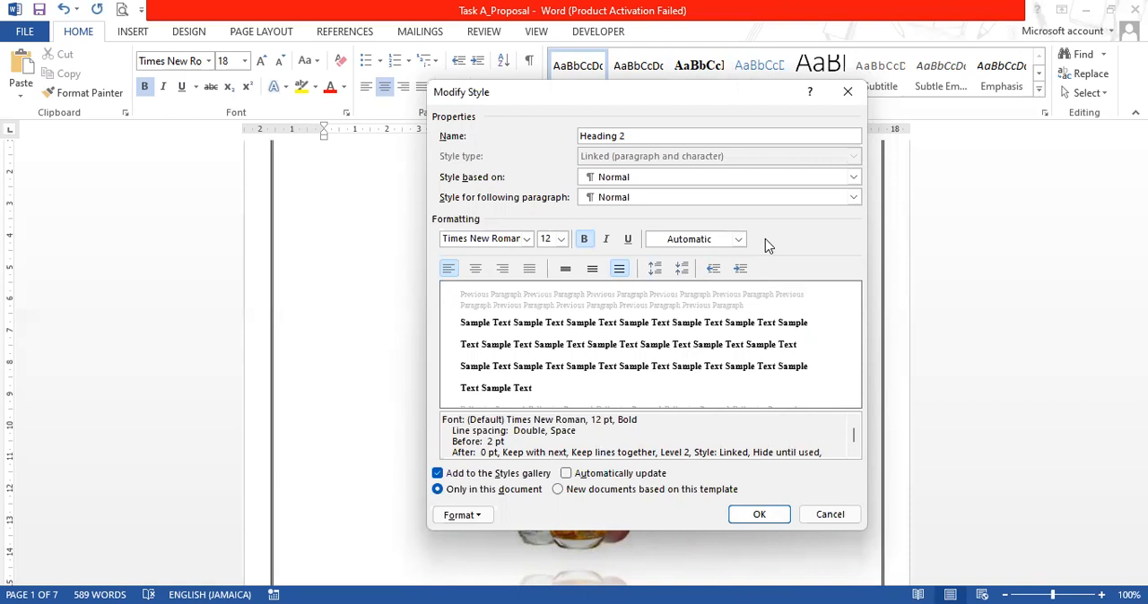
left_click(759, 515)
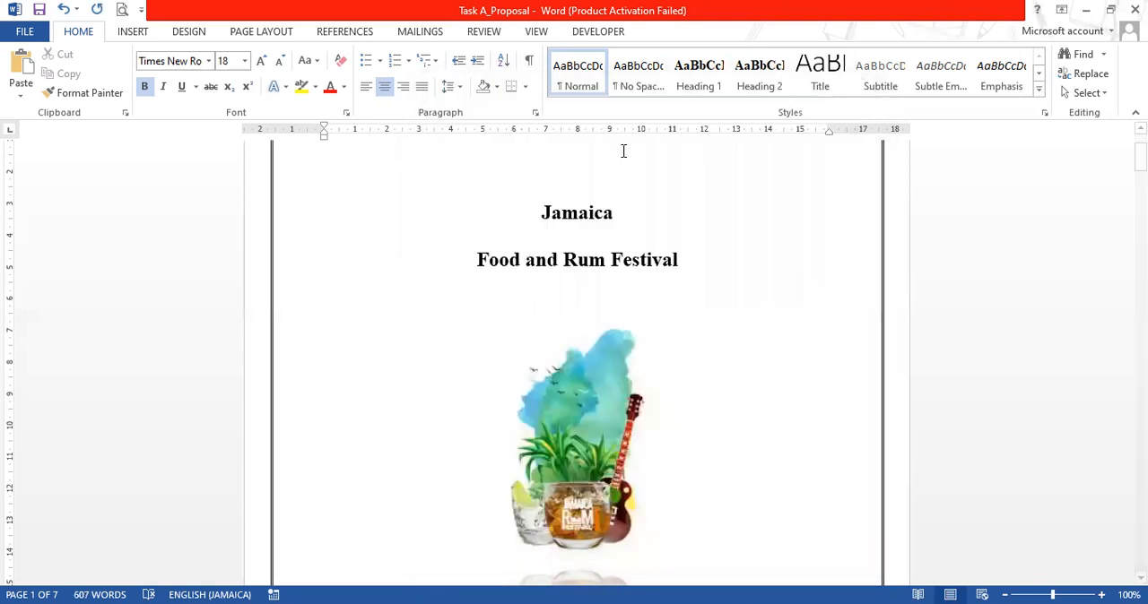
Apply the Heading 1 style to the "Event Brief" title on page 3
scroll(738, 241, "down", 6)
scroll(702, 285, "down", 8)
scroll(579, 327, "down", 10)
scroll(581, 335, "down", 1)
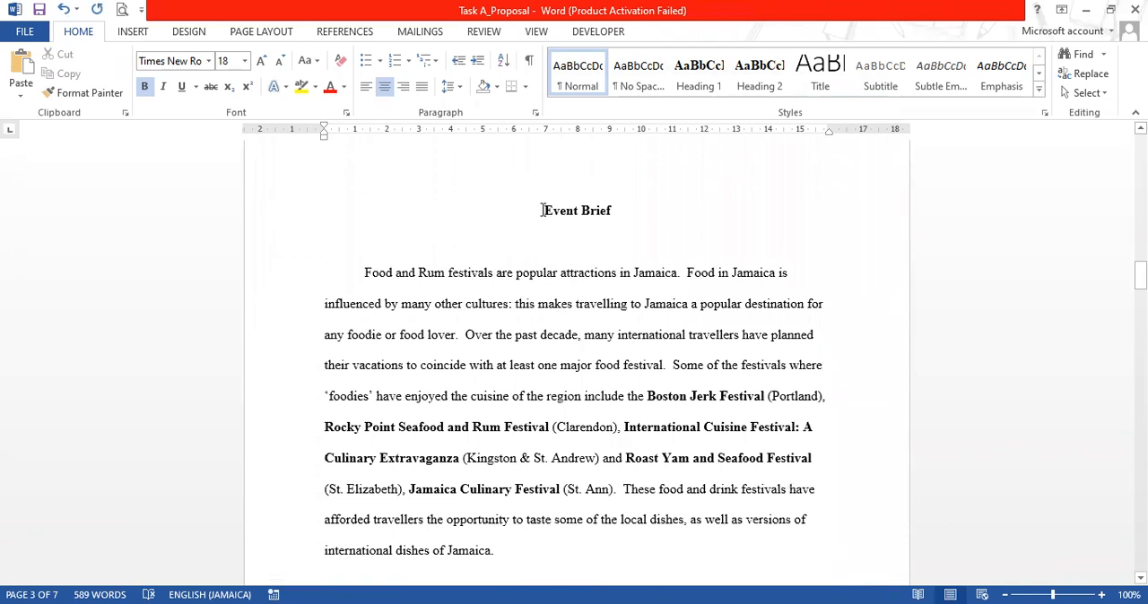
left_click(696, 81)
scroll(730, 264, "down", 2)
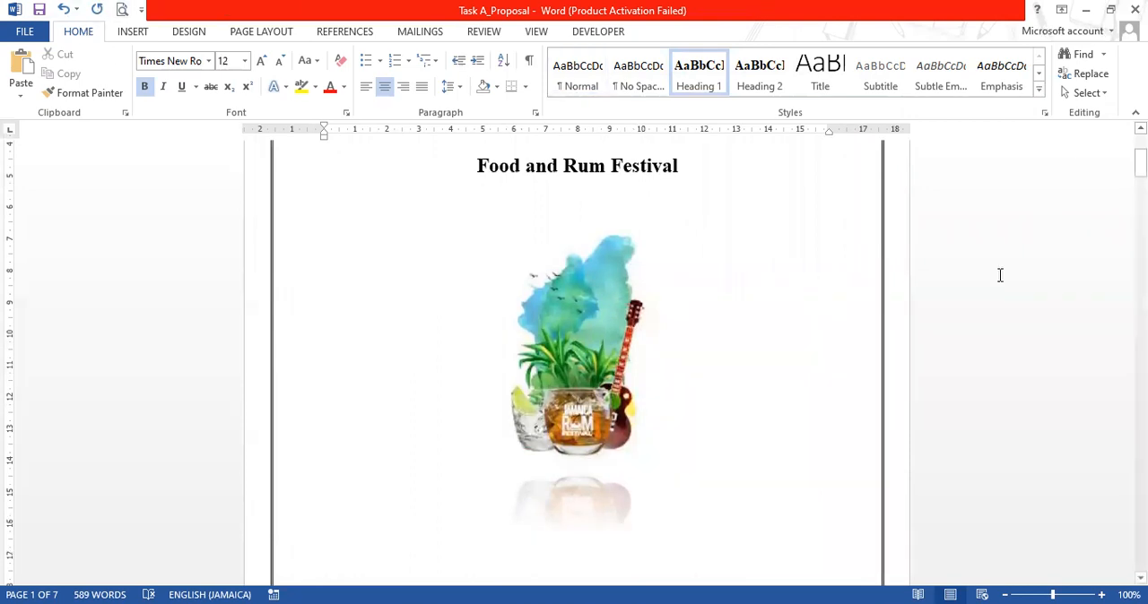
left_click_drag(1141, 162, 1141, 261)
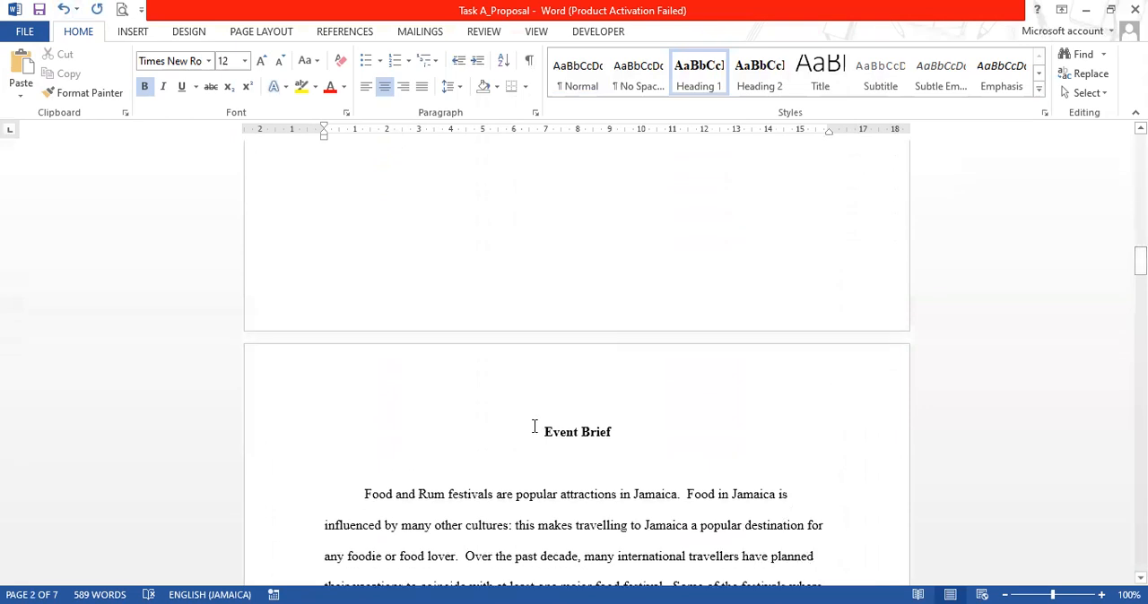
left_click_drag(551, 432, 612, 433)
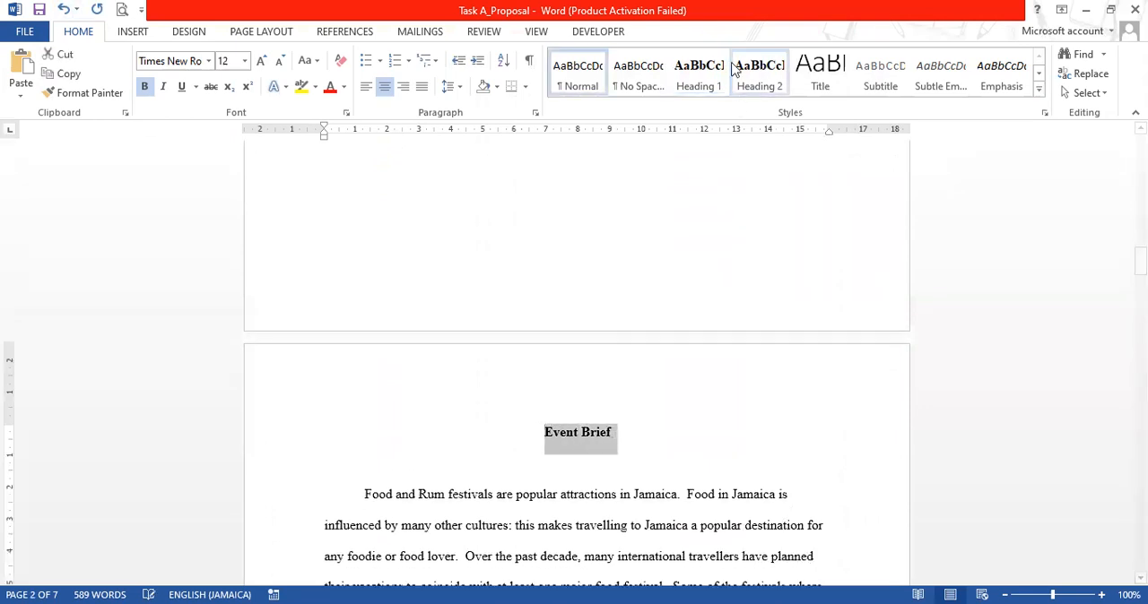
left_click(705, 76)
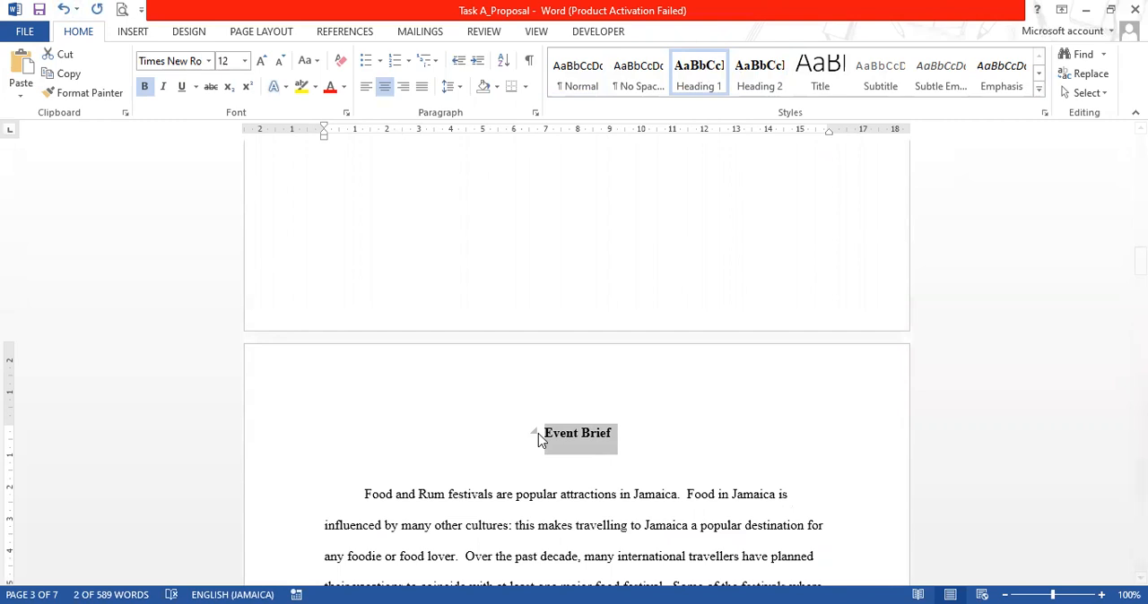
Apply the Heading 1 style to the "Parish Geographical Profiles" title on page 4
scroll(767, 483, "down", 7)
scroll(768, 483, "down", 14)
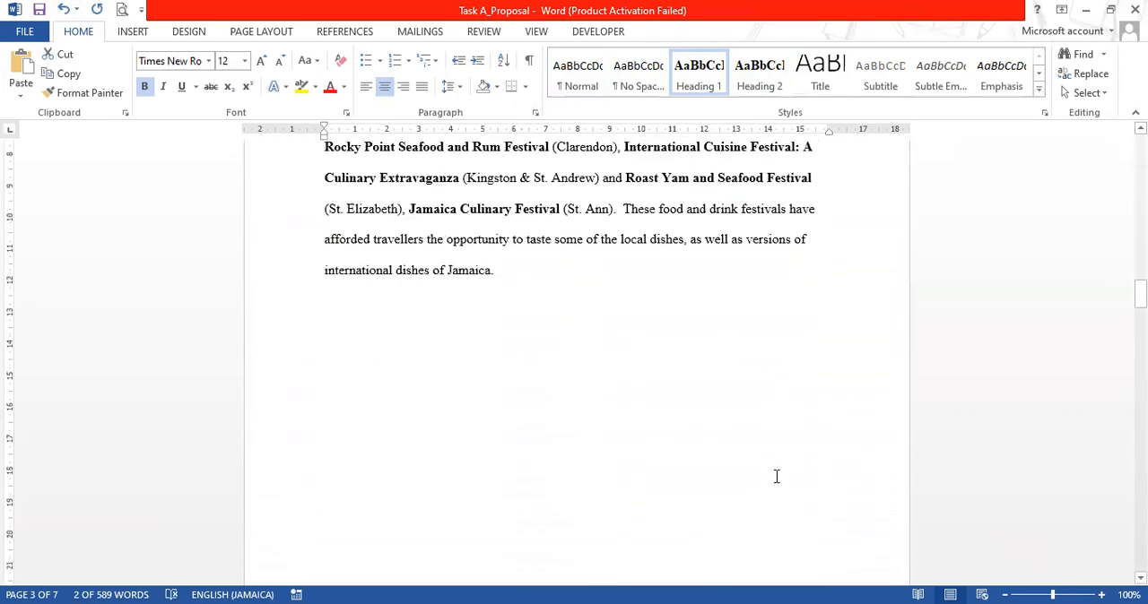
scroll(578, 416, "down", 1)
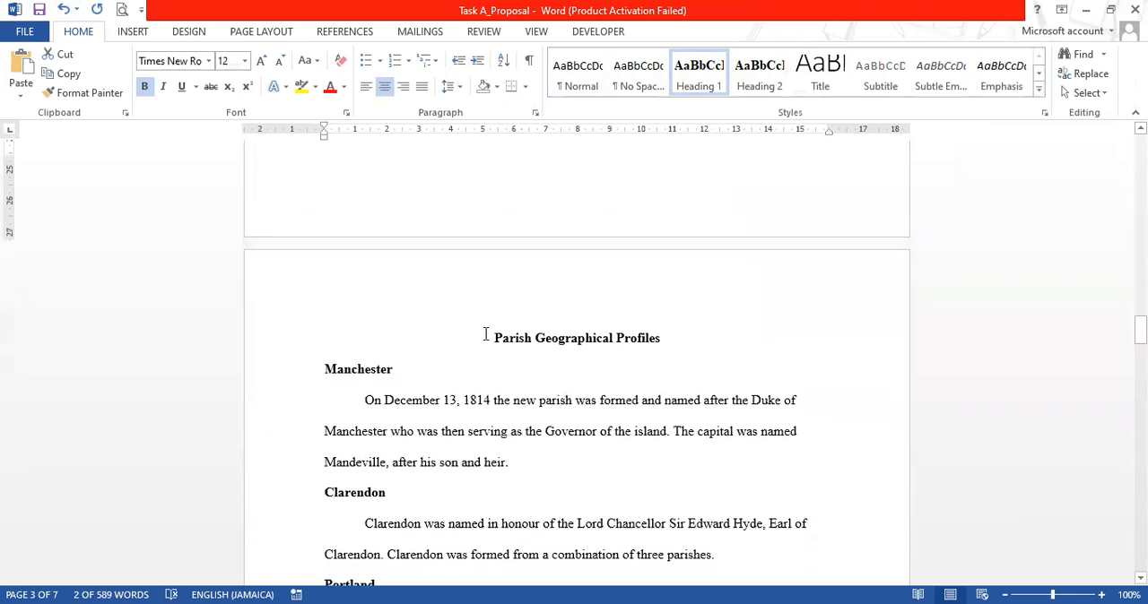
left_click_drag(539, 336, 640, 340)
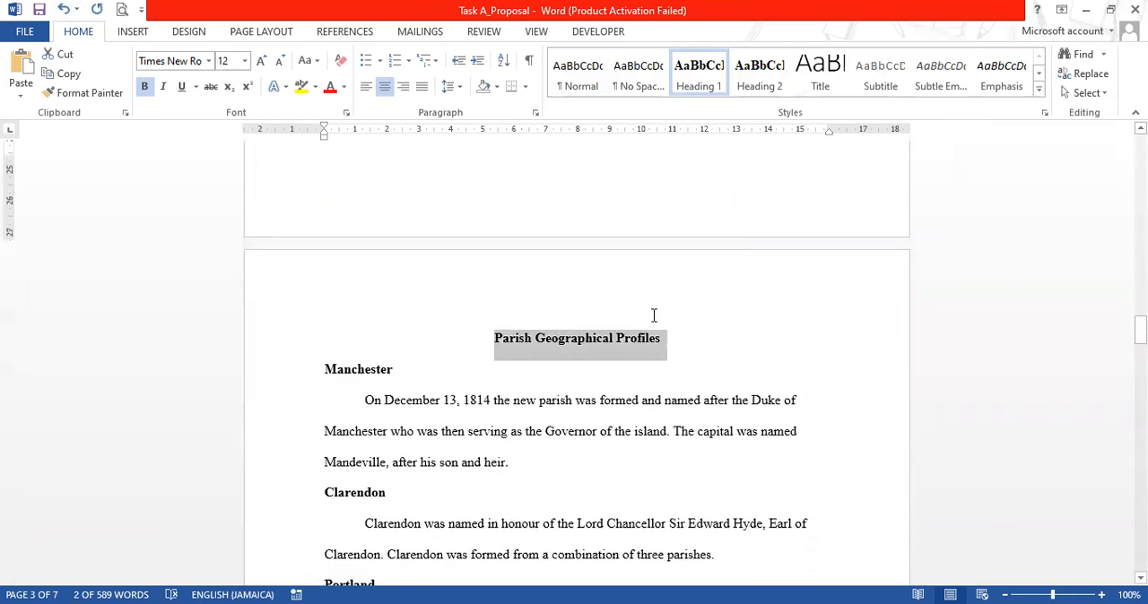
left_click(698, 79)
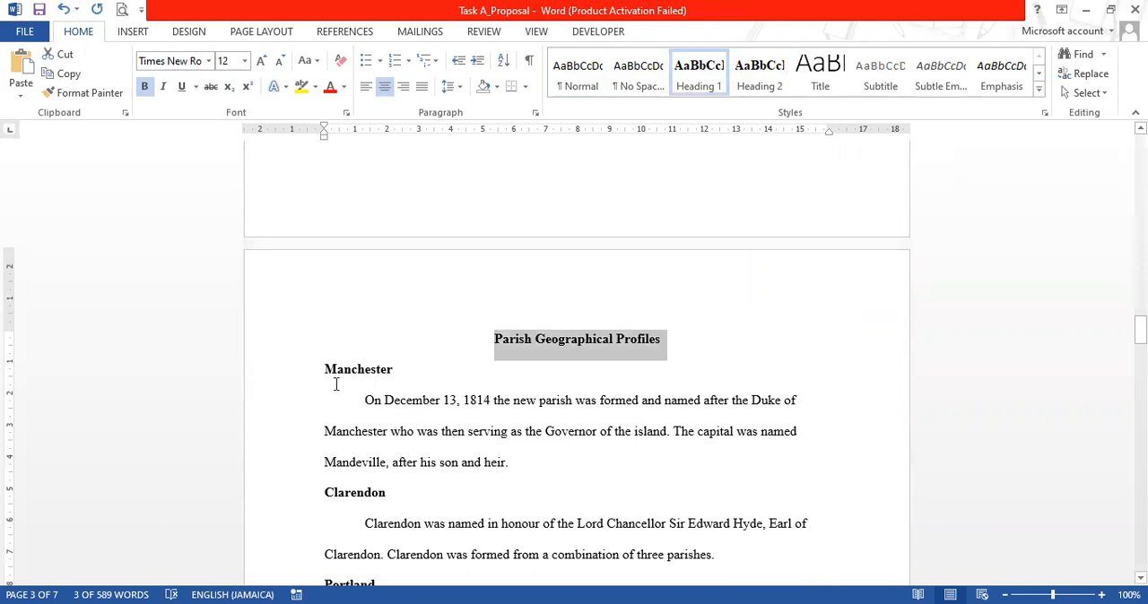
Apply the Heading 2 style to the Manchester, Clarendon and Portland subheadings under "Parish Geographical Profiles"
left_click_drag(326, 368, 392, 368)
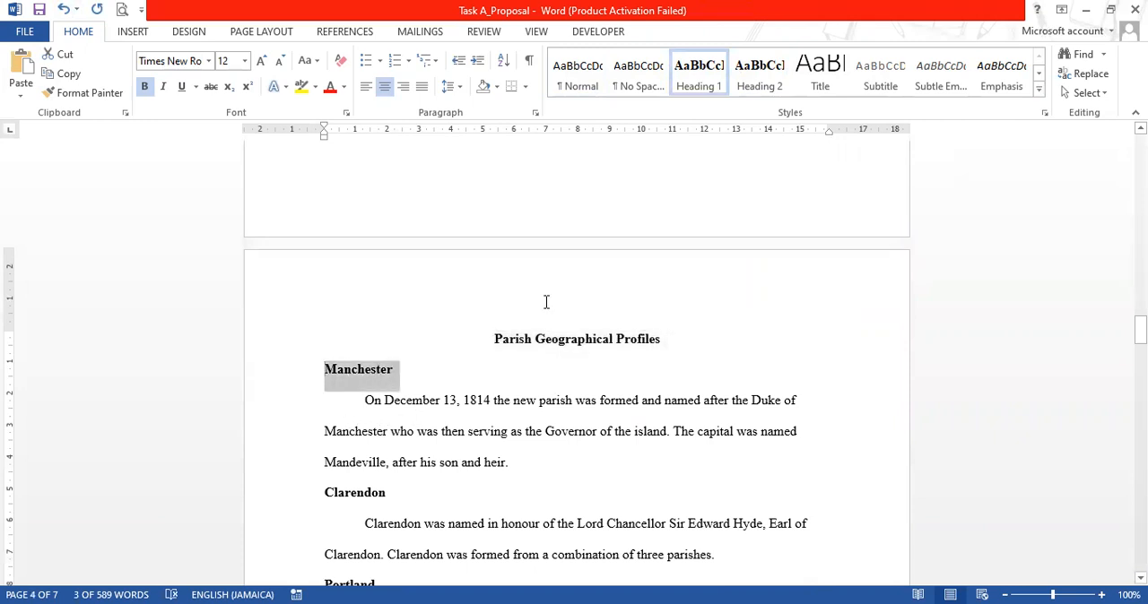
left_click(760, 76)
scroll(301, 420, "down", 2)
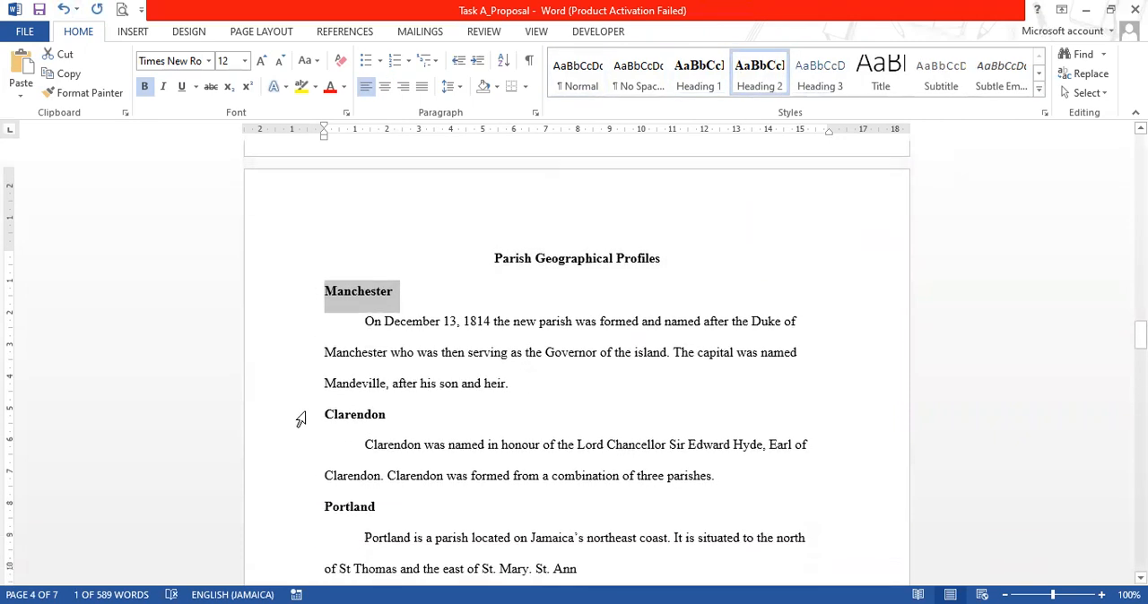
left_click_drag(316, 412, 387, 417)
left_click(760, 78)
scroll(553, 388, "down", 3)
left_click_drag(325, 389, 378, 388)
left_click(760, 77)
Apply the Heading 2 style to the "St. Catherine" and "Kingston and St. Andrew" subheadings on page 4
scroll(581, 435, "down", 2)
left_click_drag(325, 403, 392, 397)
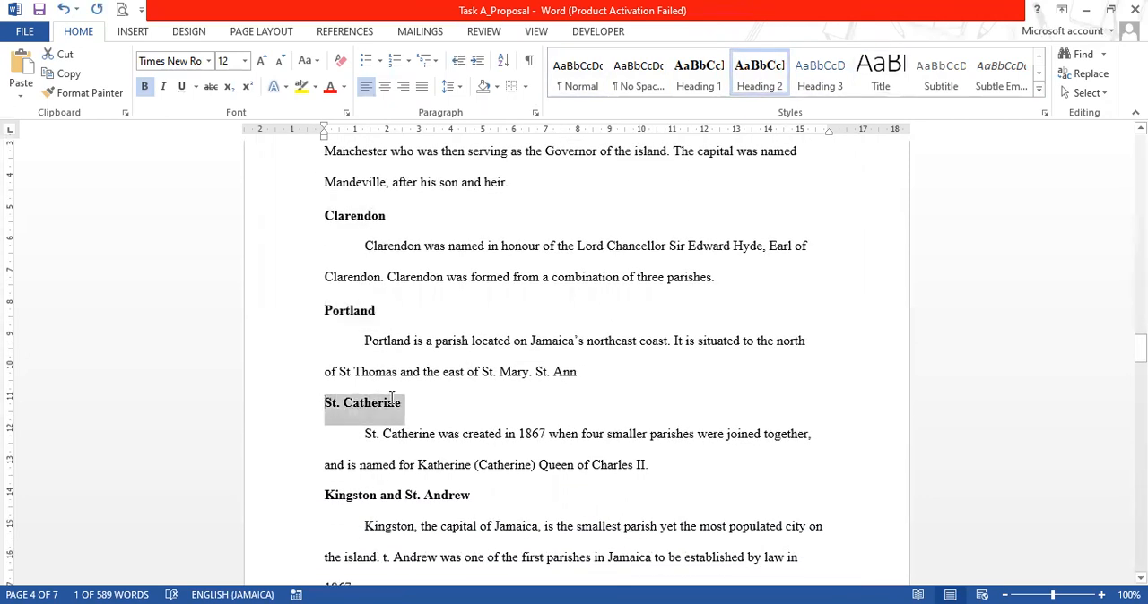
left_click(760, 77)
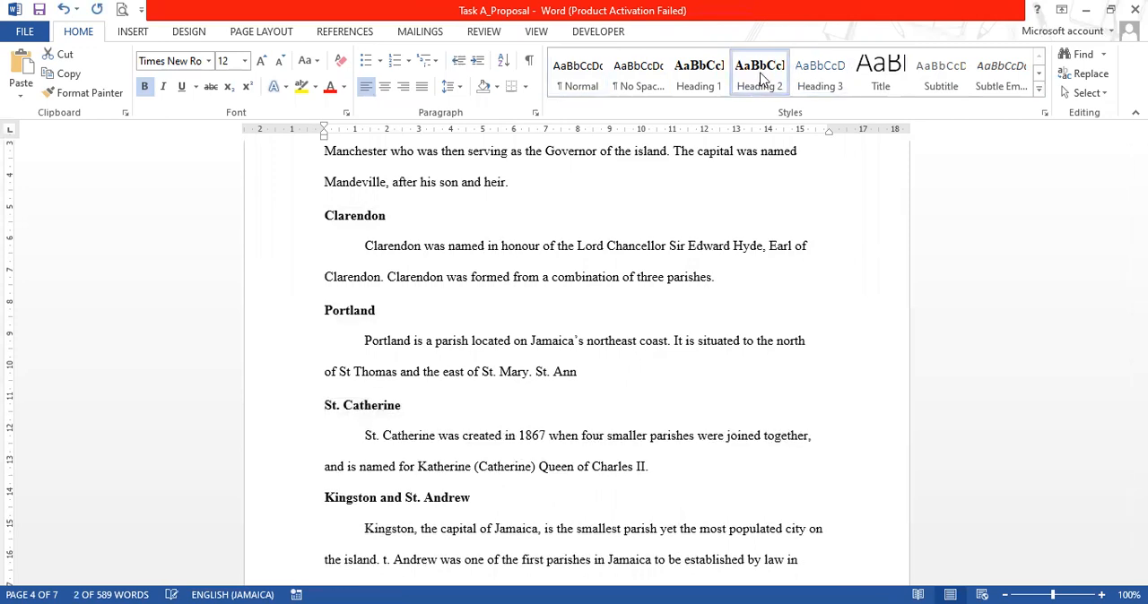
scroll(603, 389, "down", 2)
scroll(604, 389, "down", 2)
left_click_drag(324, 376, 473, 375)
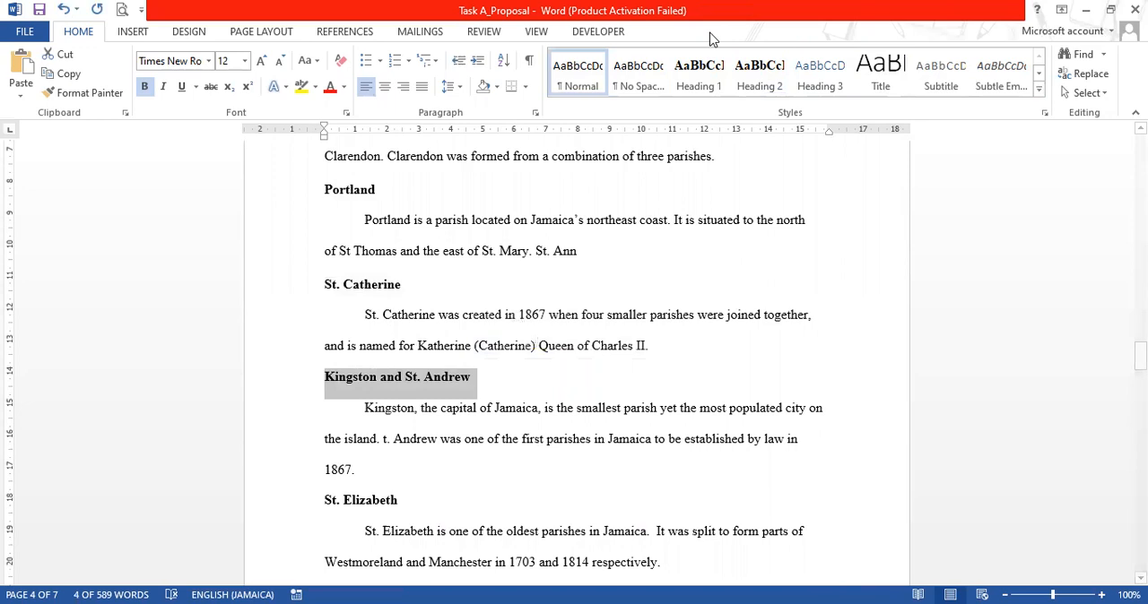
left_click(745, 75)
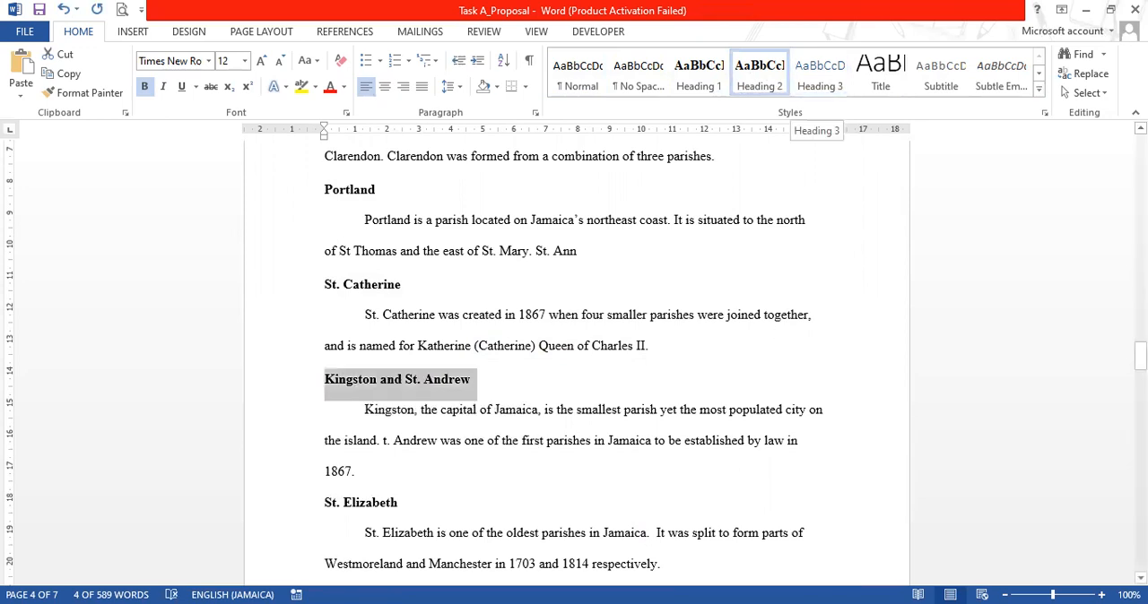
Apply the Heading 2 style to the "St. Elizabeth" and "St. Thomas" subheadings on page 4
scroll(304, 408, "down", 2)
left_click_drag(325, 421, 391, 419)
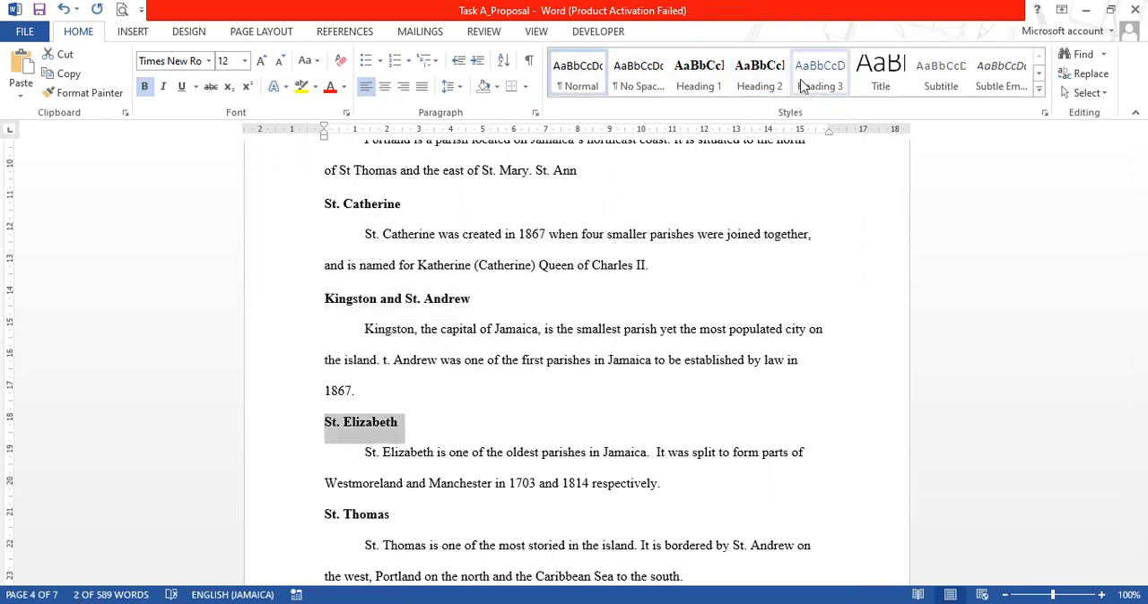
left_click(764, 79)
scroll(427, 479, "down", 1)
scroll(427, 478, "down", 3)
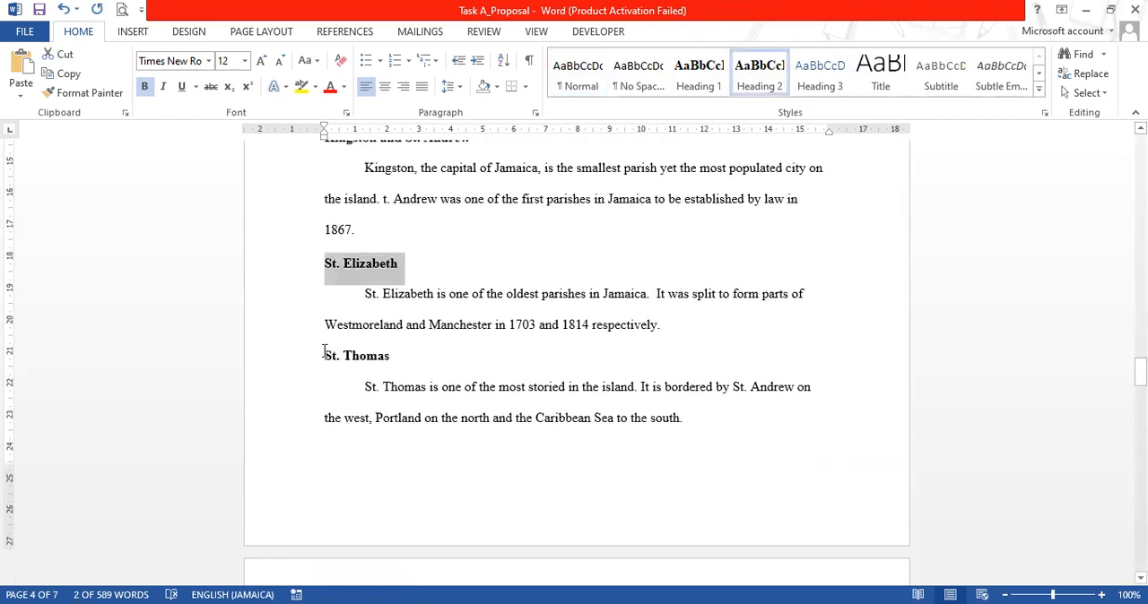
left_click_drag(324, 352, 366, 350)
left_click(780, 89)
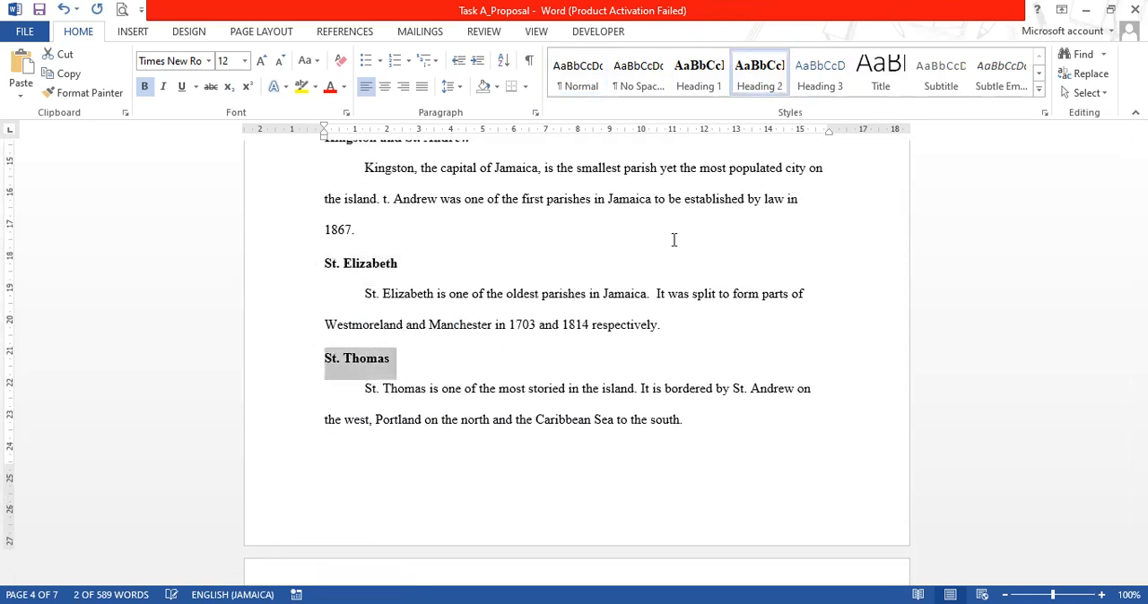
Apply the Heading 2 style to the "Westmoreland" and "Trelawny" subheadings on page 5
scroll(576, 410, "down", 8)
left_click_drag(325, 283, 408, 281)
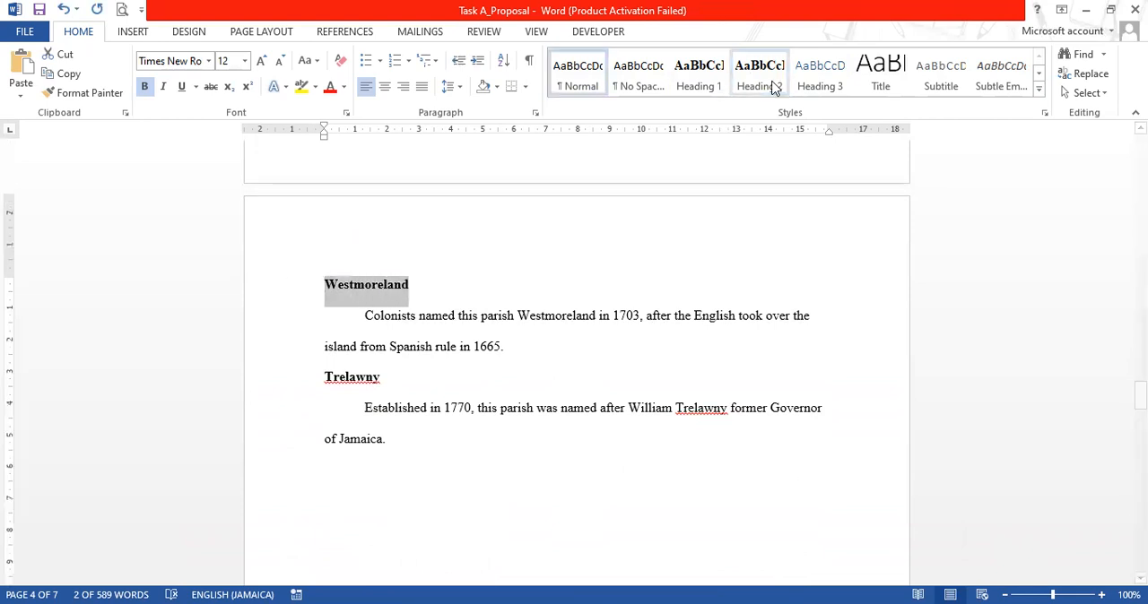
scroll(298, 383, "down", 1)
left_click_drag(323, 338, 378, 331)
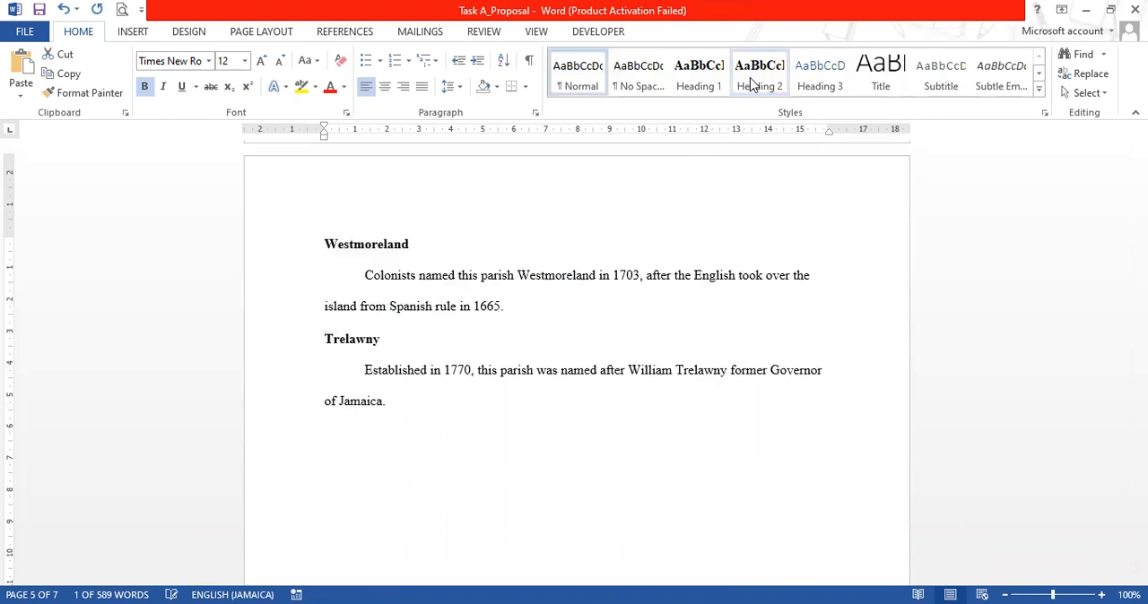
Apply the Heading 1 style to the "Schedule of Events" title on page 6
scroll(1008, 343, "down", 5)
left_click_drag(1140, 410, 1140, 462)
left_click_drag(522, 188, 610, 186)
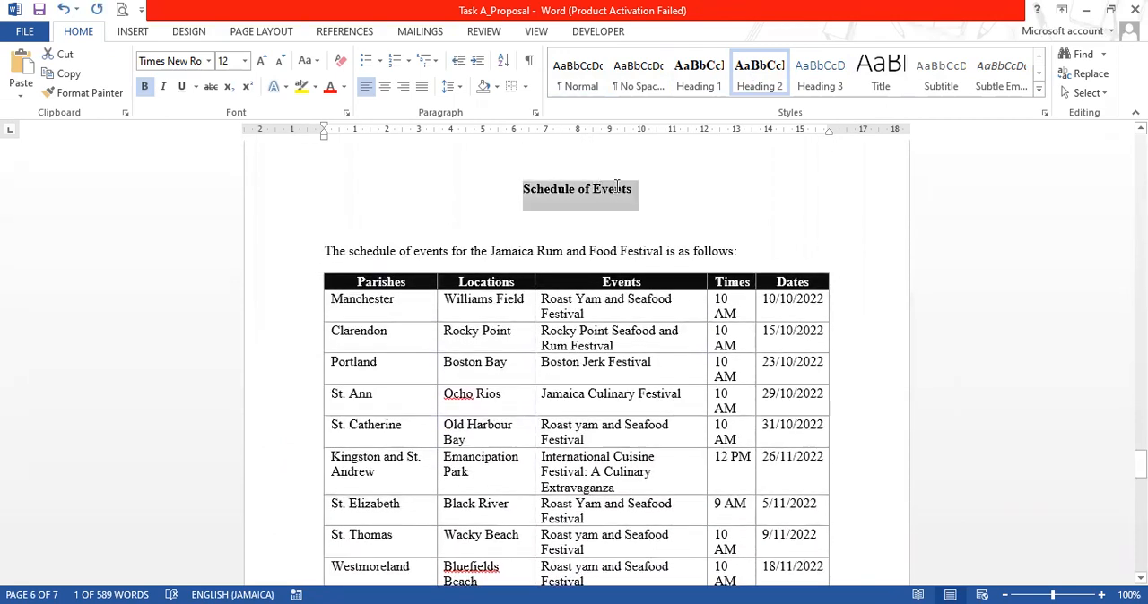
left_click(758, 71)
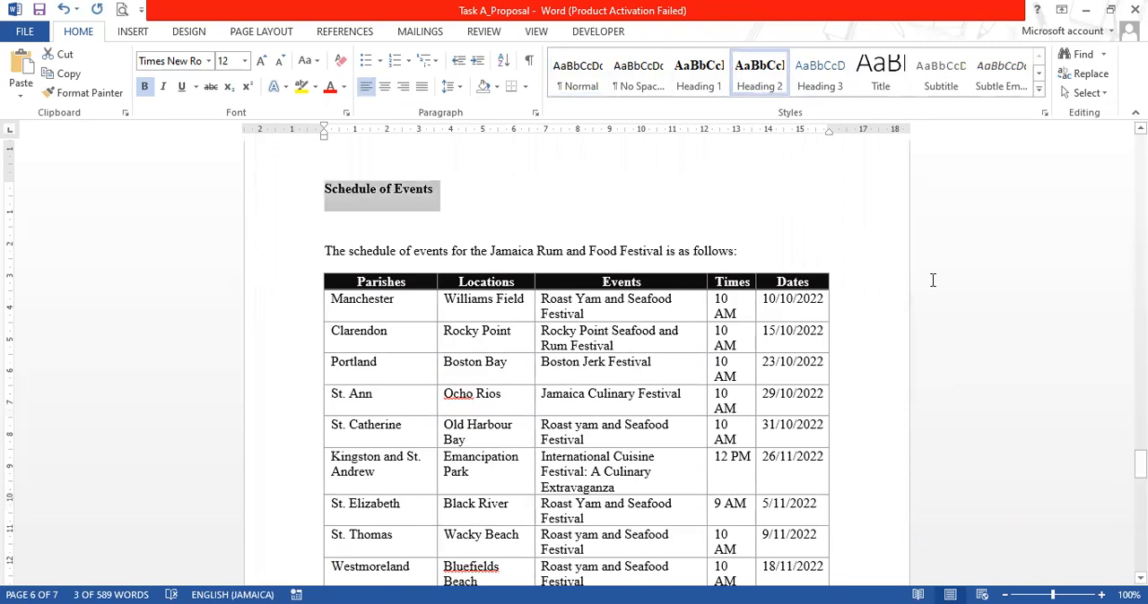
scroll(933, 281, "down", 8)
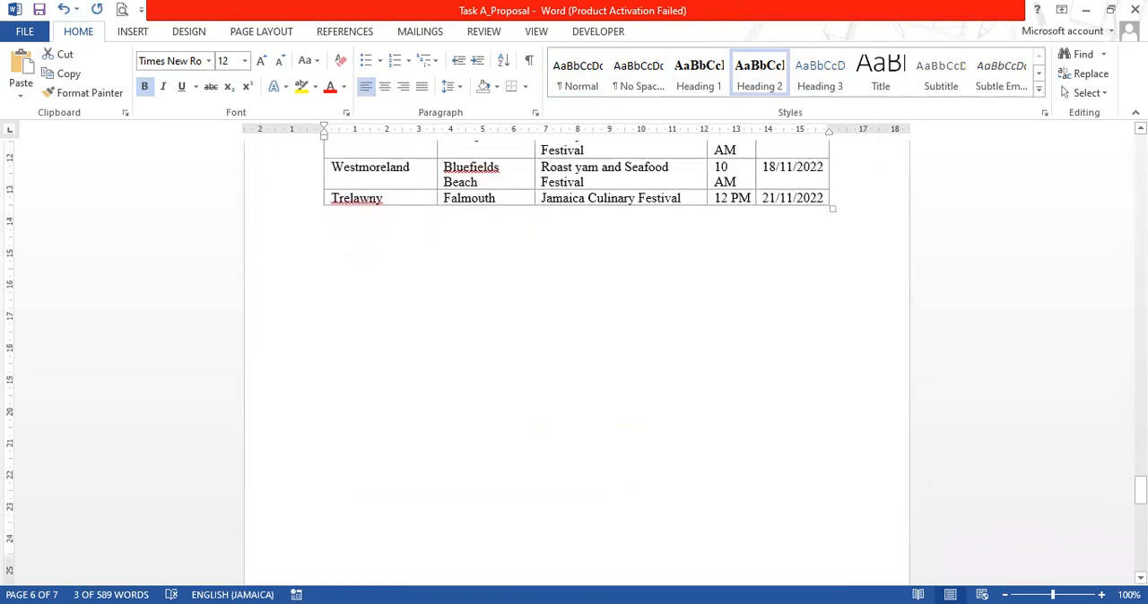
scroll(731, 152, "up", 9)
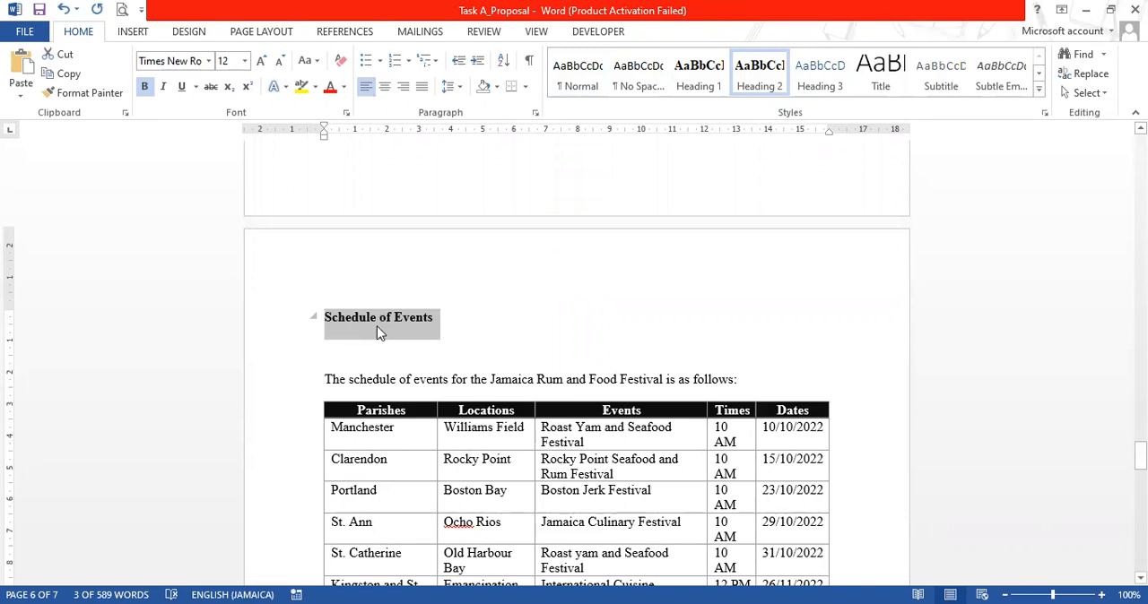
left_click(696, 84)
Apply the Heading 1 style to the "Sponsorship Packages" title on page 7
scroll(632, 377, "down", 4)
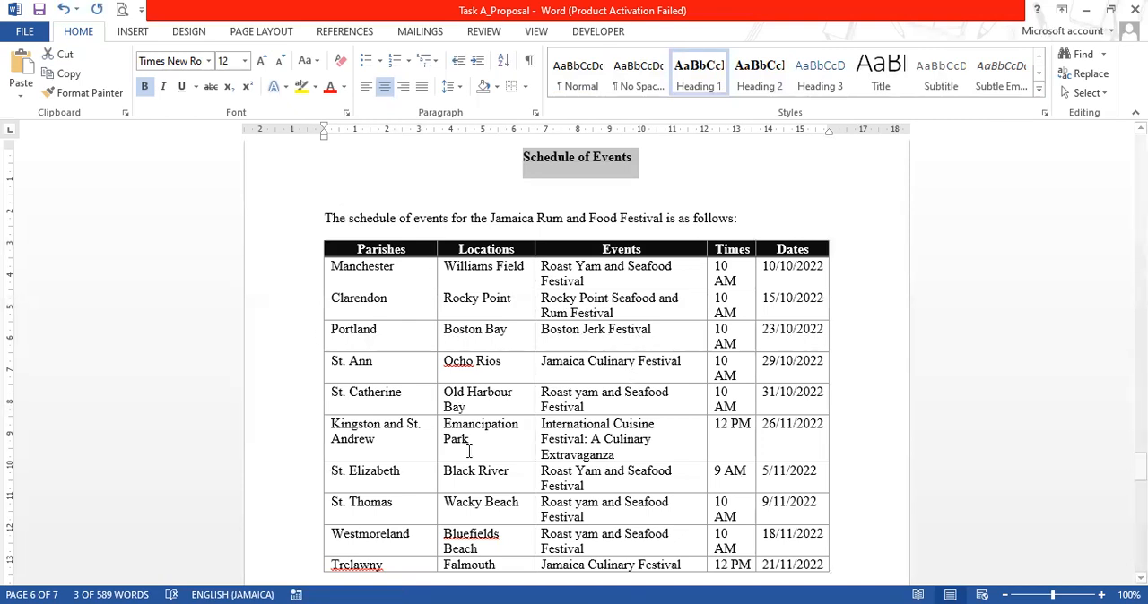
scroll(628, 356, "down", 7)
scroll(548, 502, "down", 10)
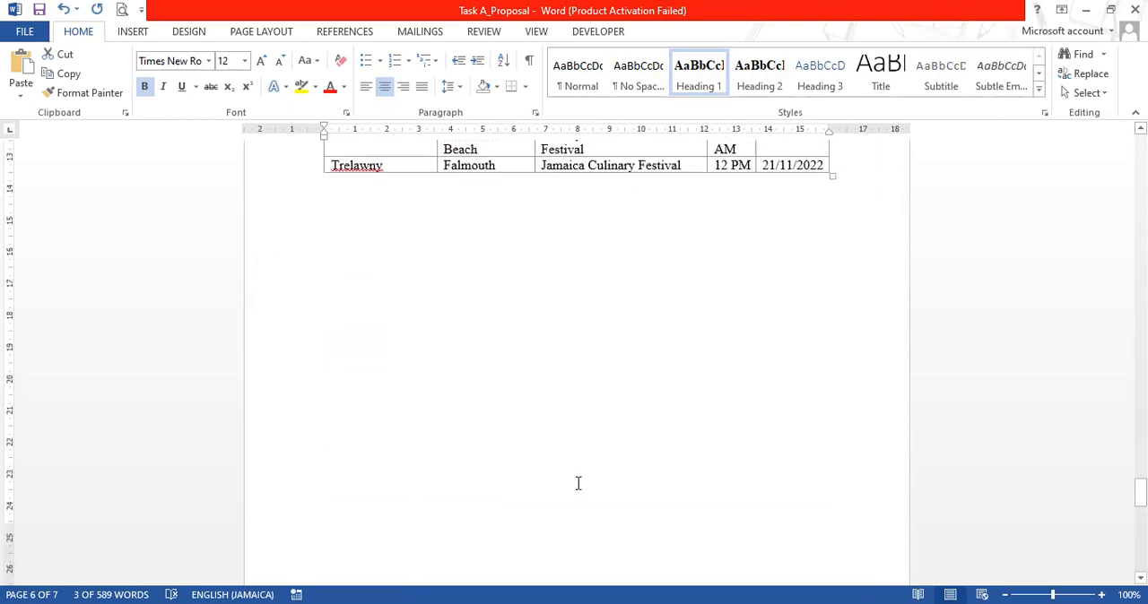
left_click_drag(506, 422, 647, 429)
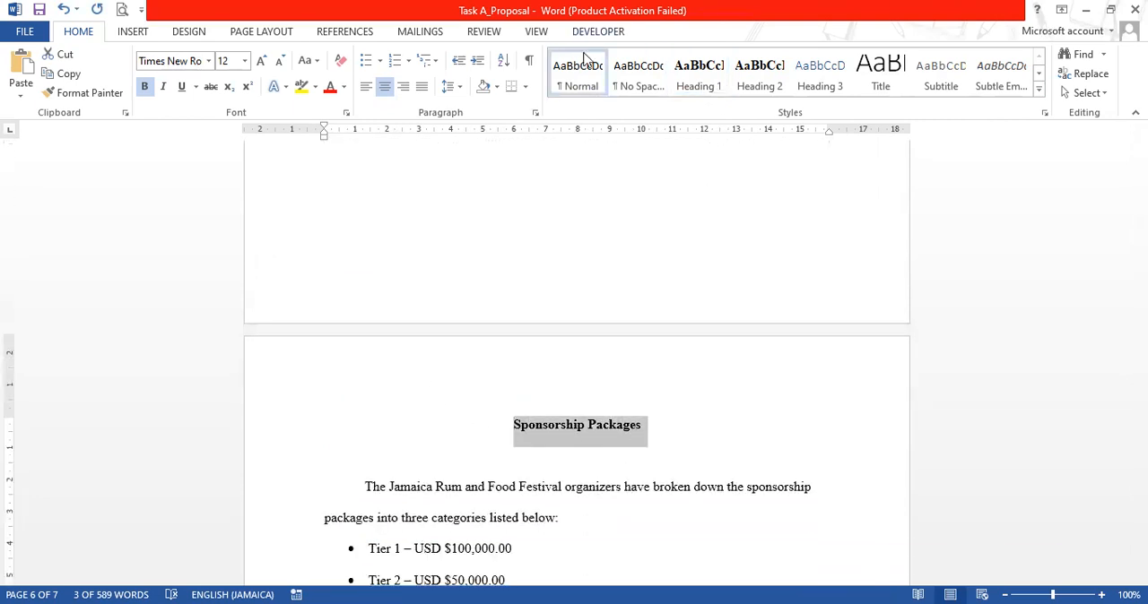
left_click(704, 87)
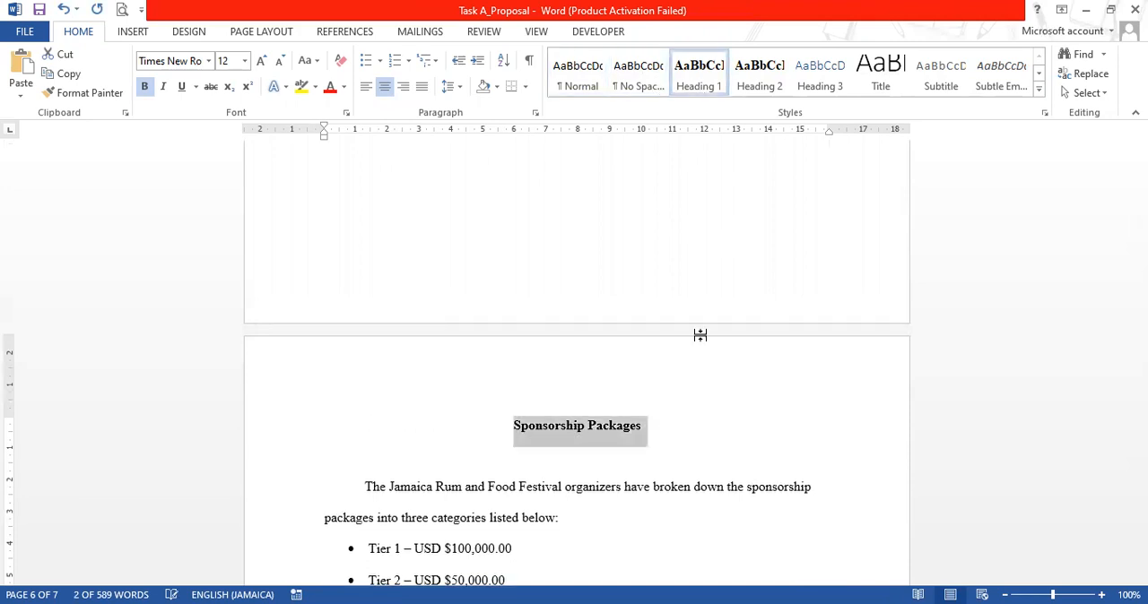
scroll(512, 358, "down", 4)
Delete the manually entered "Table of Contents" title on page 2
scroll(693, 279, "up", 2)
scroll(692, 279, "up", 15)
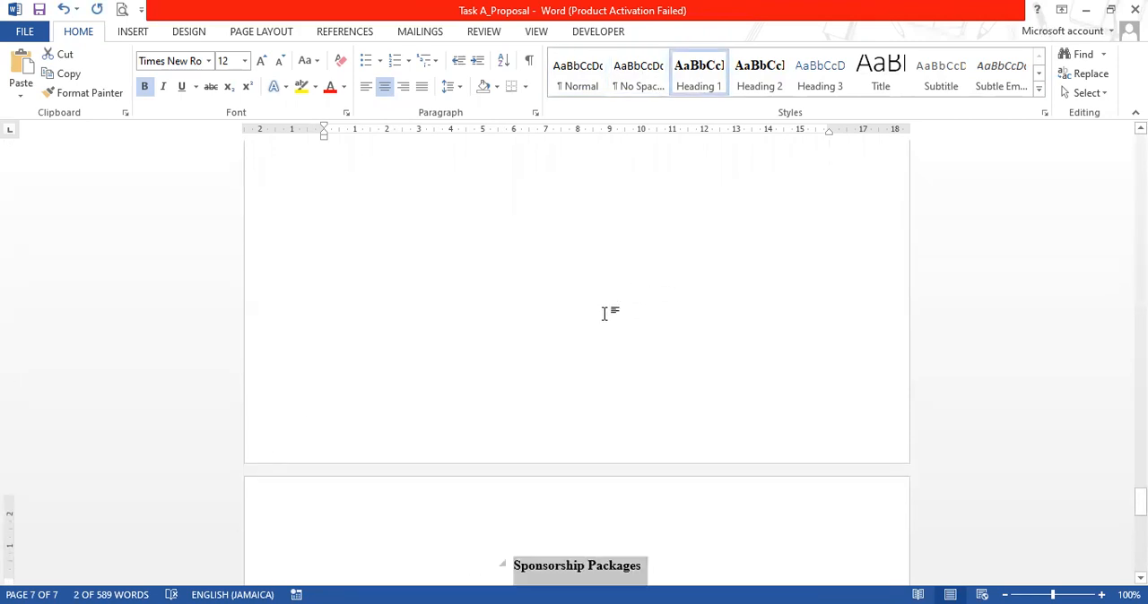
scroll(348, 278, "up", 20)
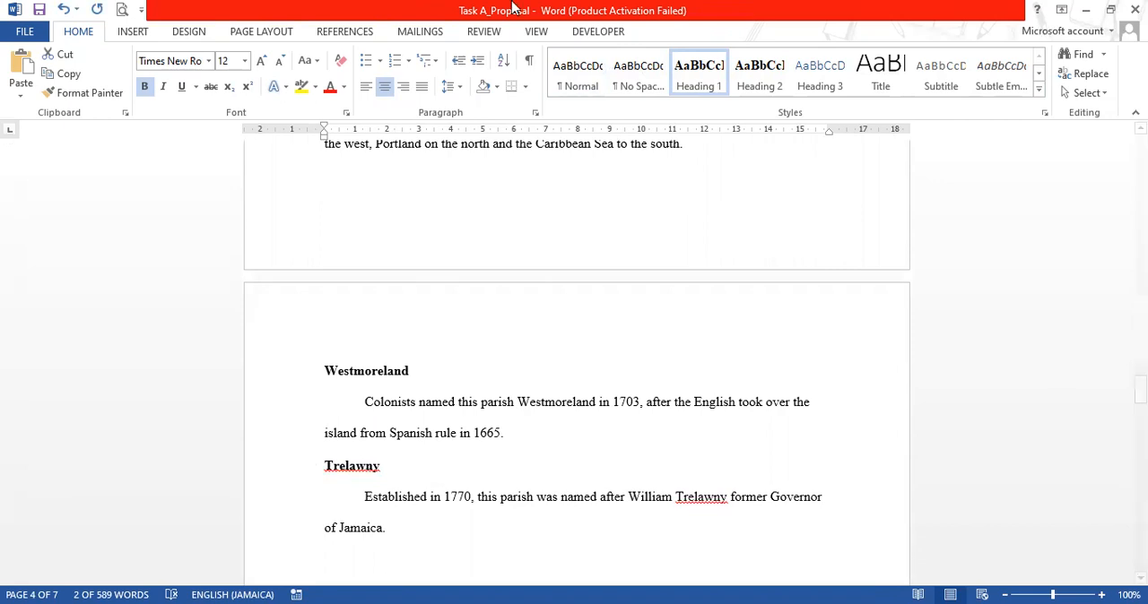
left_click_drag(1139, 388, 1139, 205)
left_click(558, 338)
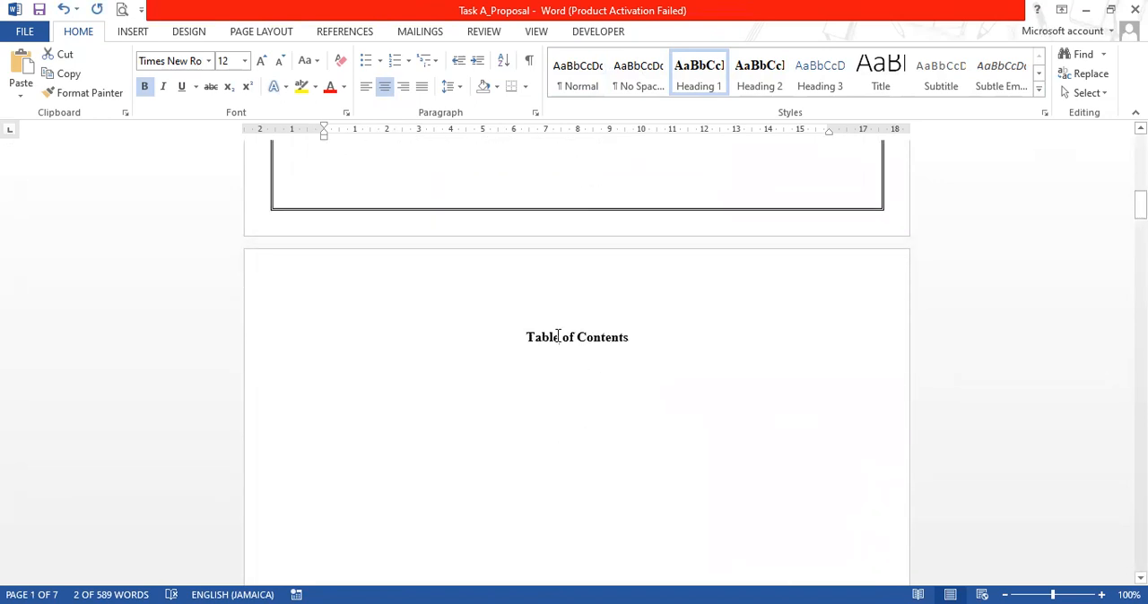
left_click_drag(522, 334, 627, 347)
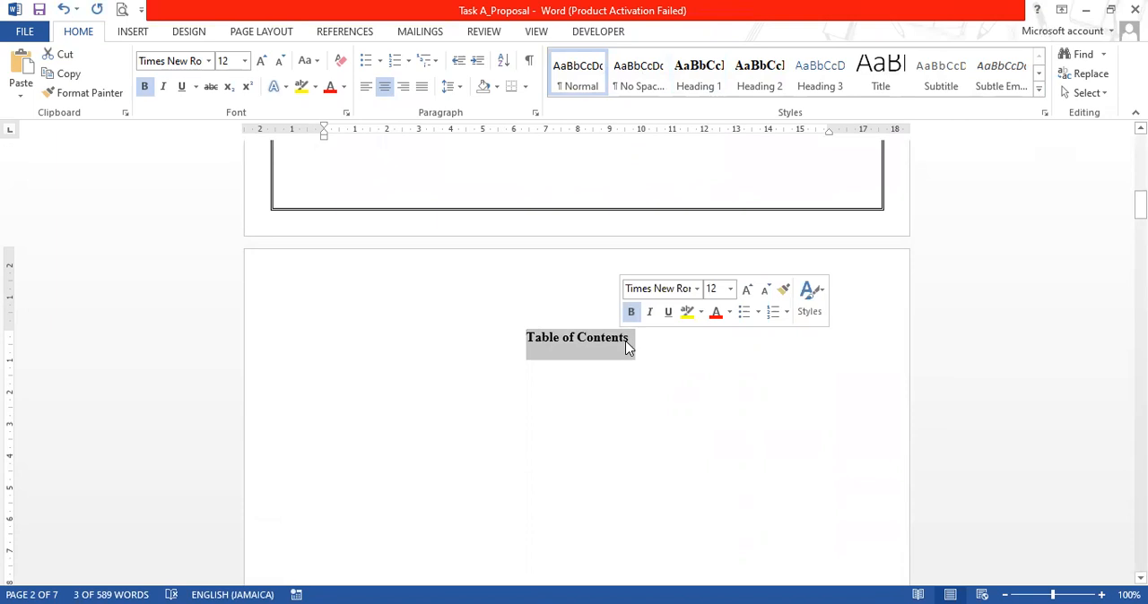
key("Delete")
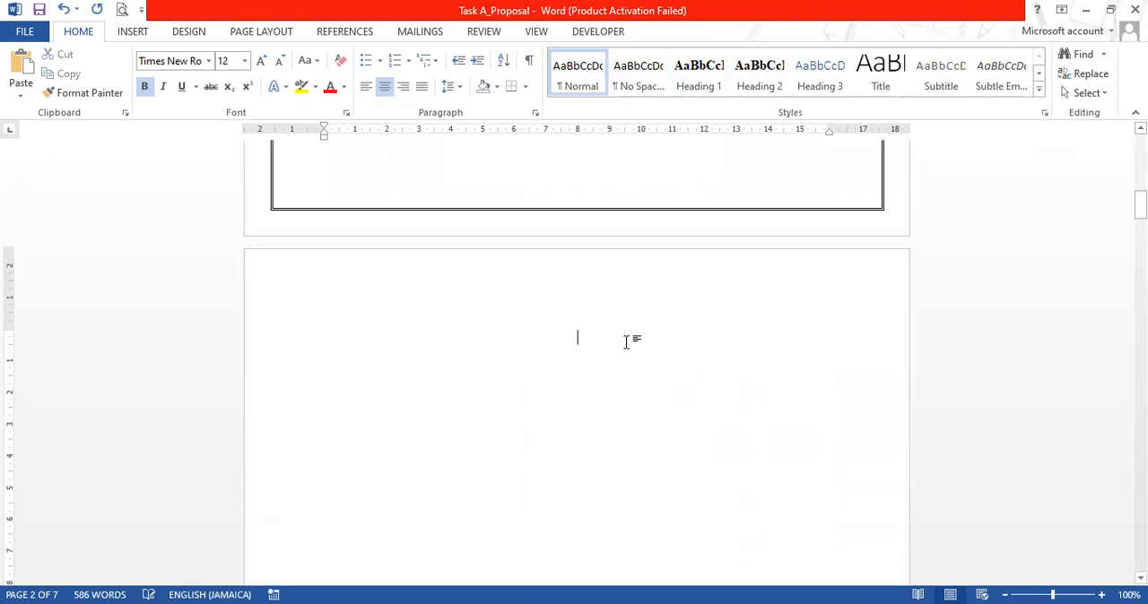
Insert a table of contents on the emptied page 2 using the built-in Automatic Table 2 layout
left_click(135, 34)
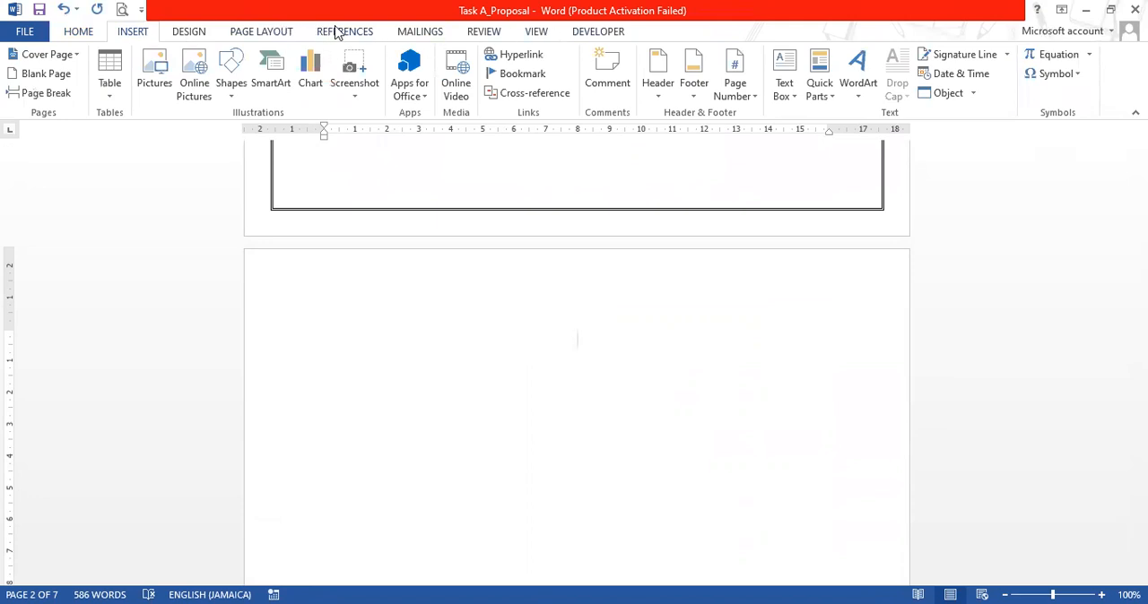
left_click(339, 34)
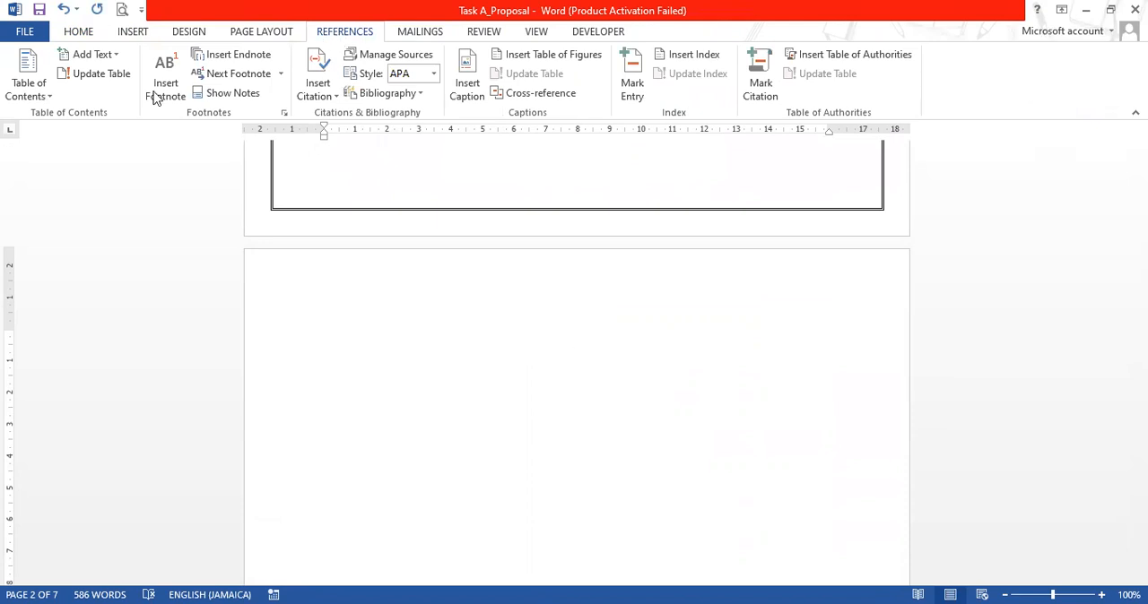
left_click(47, 96)
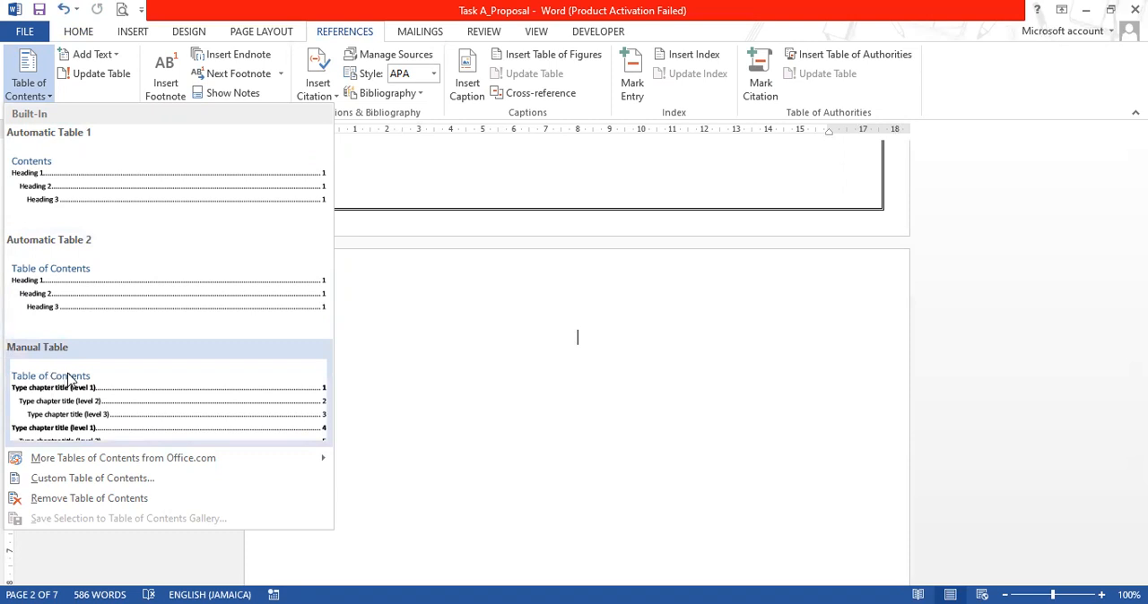
left_click(41, 276)
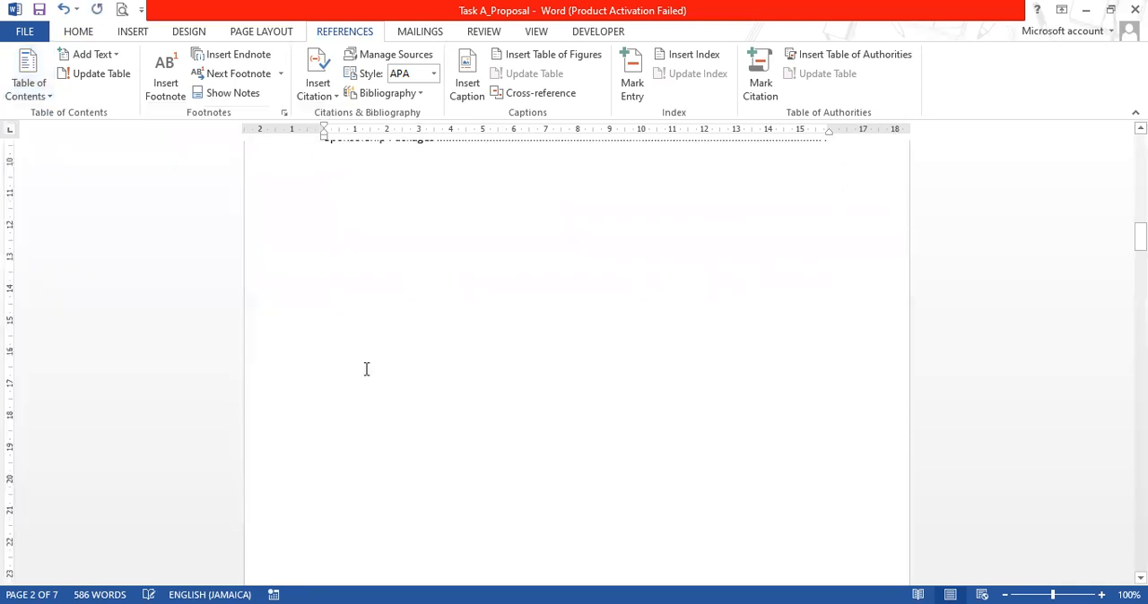
scroll(700, 390, "up", 3)
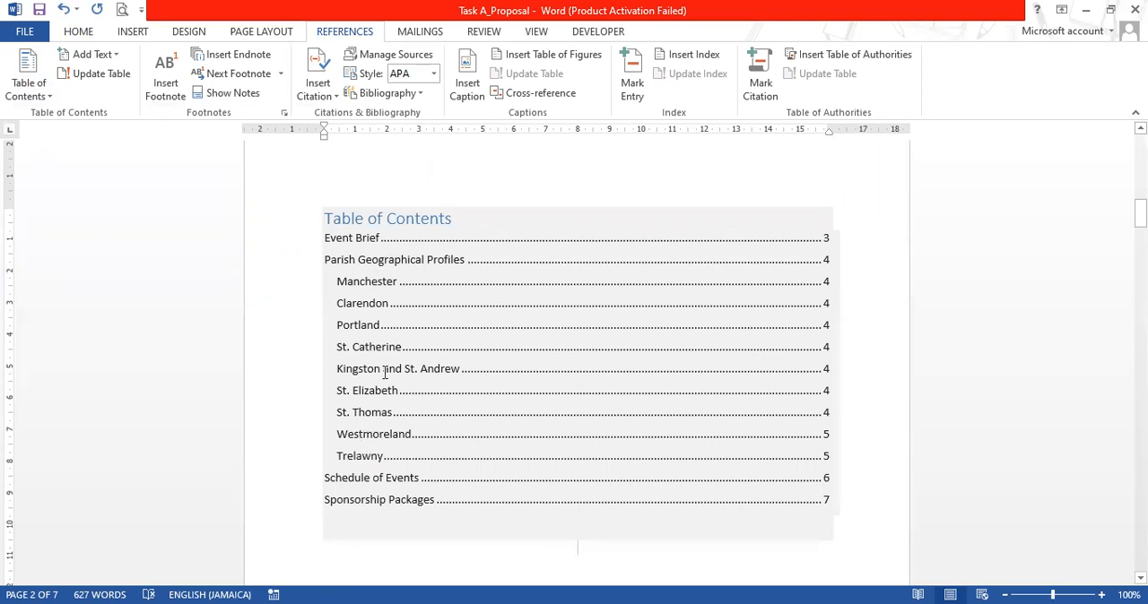
Format the whole table of contents, including its title, in Times New Roman with the Automatic font colour
left_click_drag(326, 216, 823, 509)
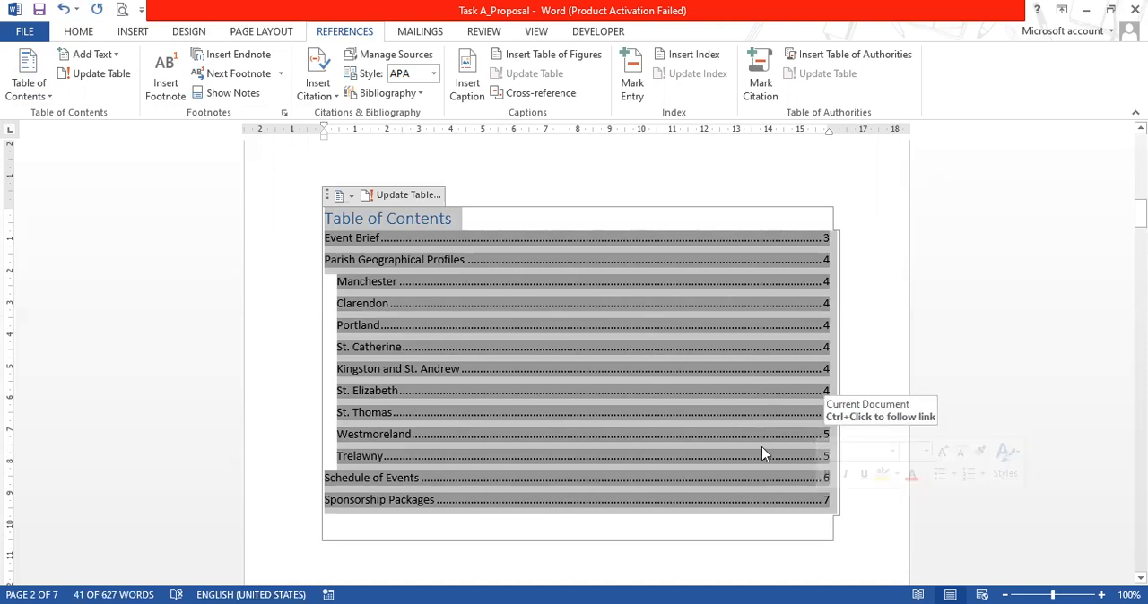
left_click(75, 34)
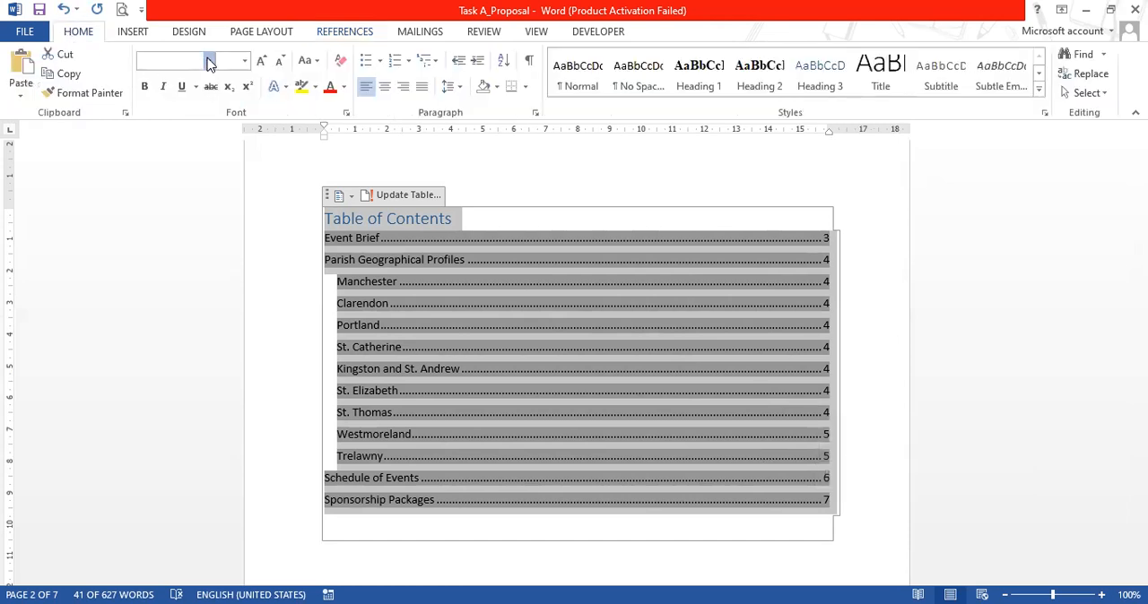
left_click(209, 61)
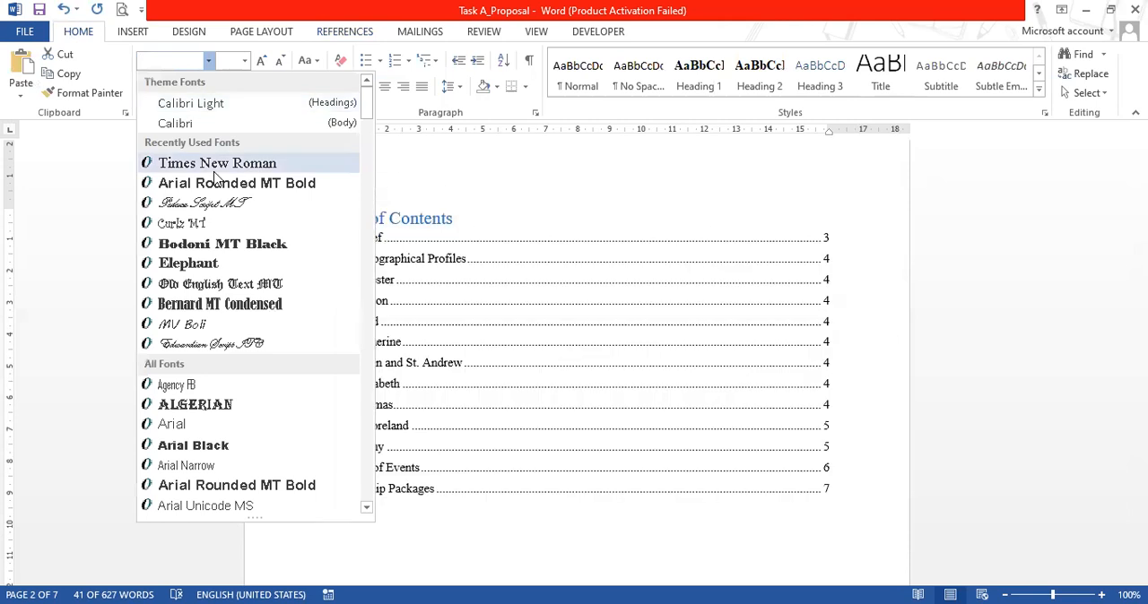
left_click(219, 165)
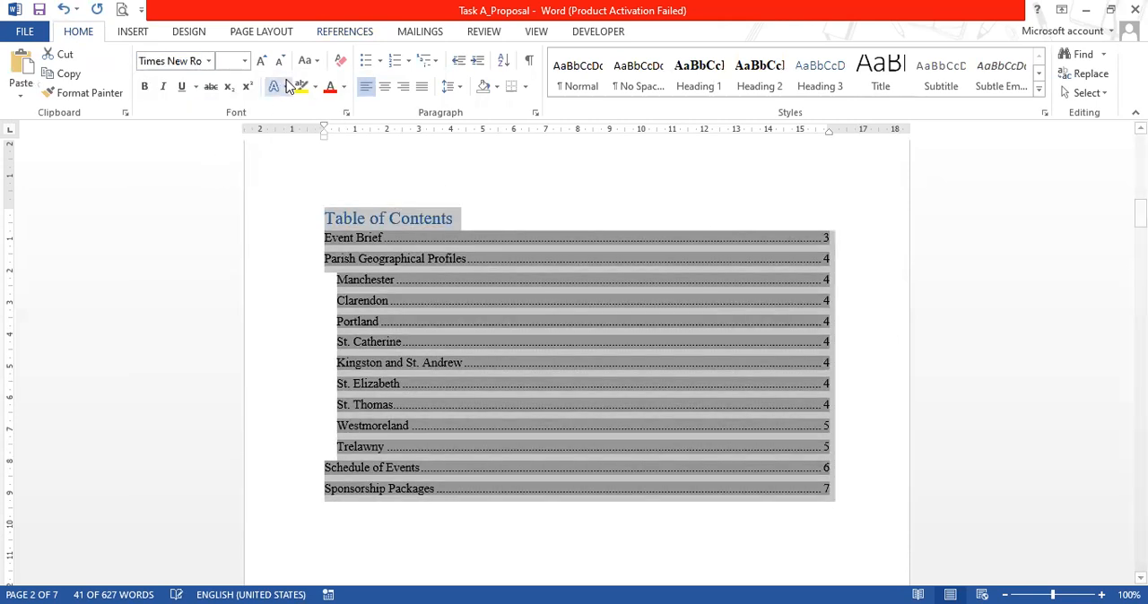
left_click(345, 87)
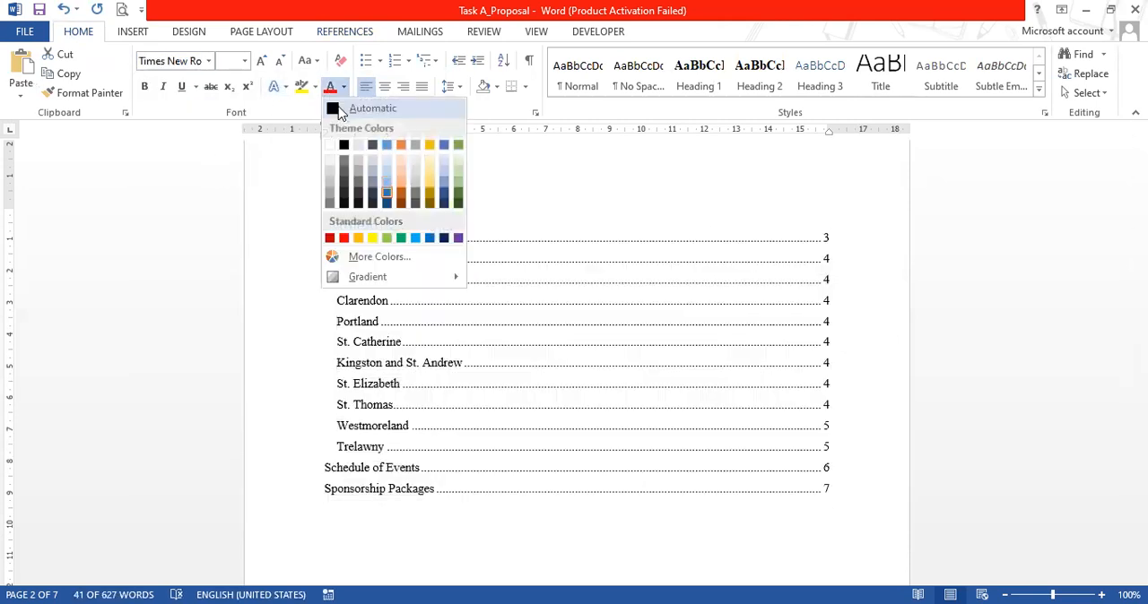
left_click(338, 108)
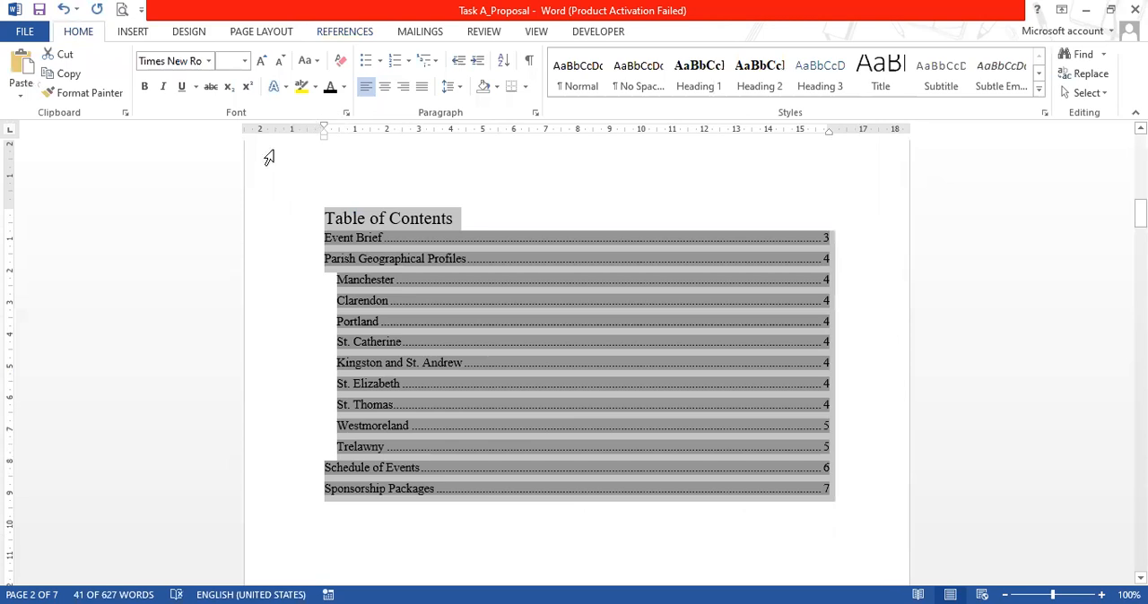
Centre the "Table of Contents" title above the entries
left_click(346, 229)
left_click(325, 218)
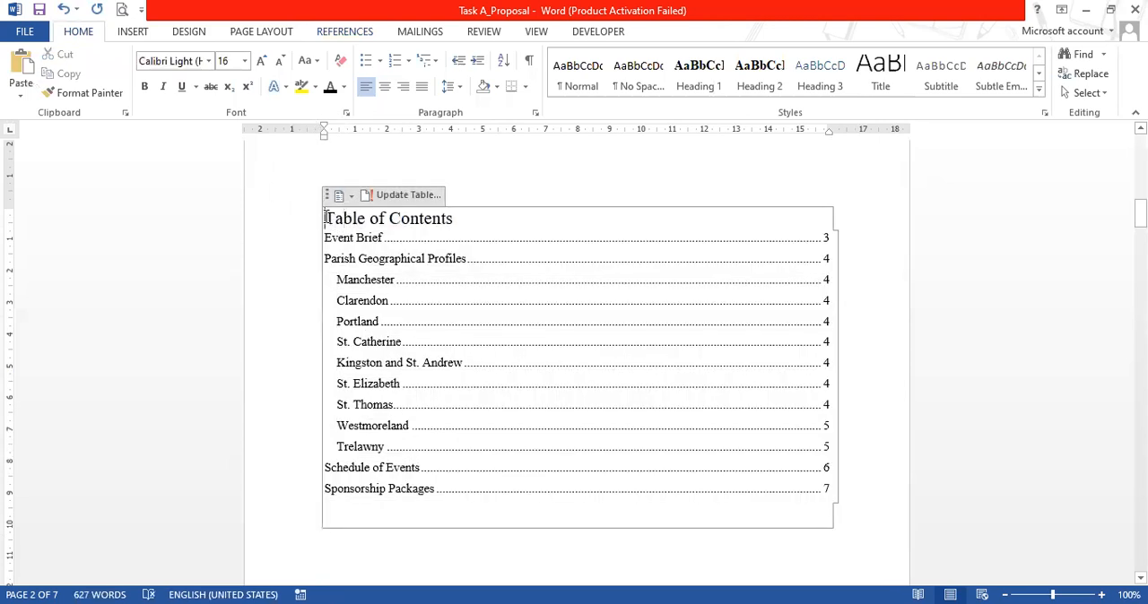
left_click(385, 87)
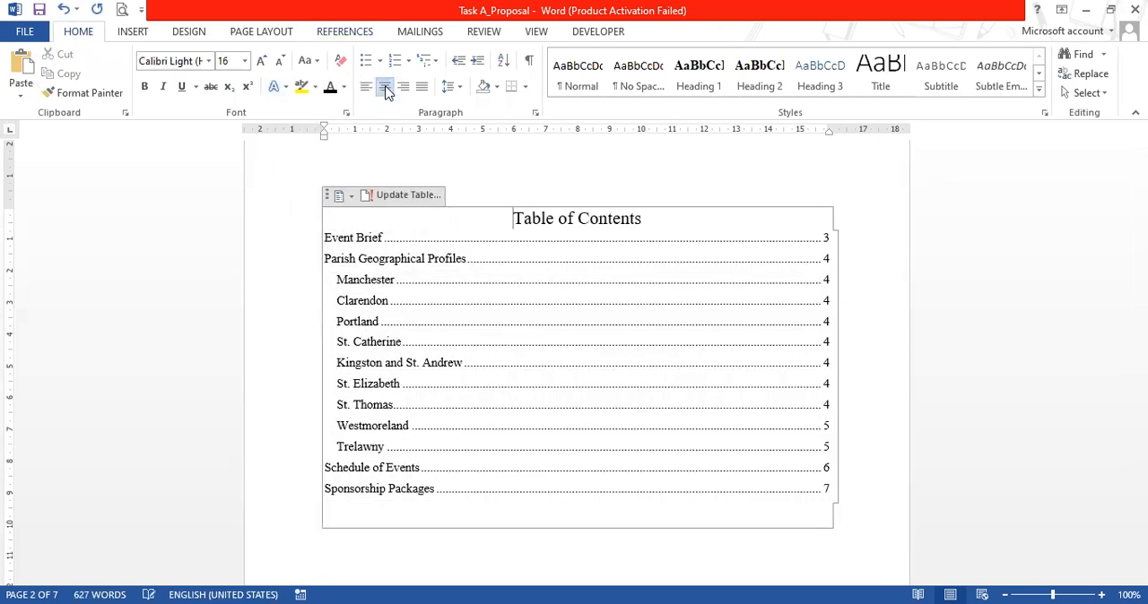
Review the table of contents on page 2, checking its title, heading levels, dot leaders and page numbers
left_click(903, 237)
left_click(921, 221)
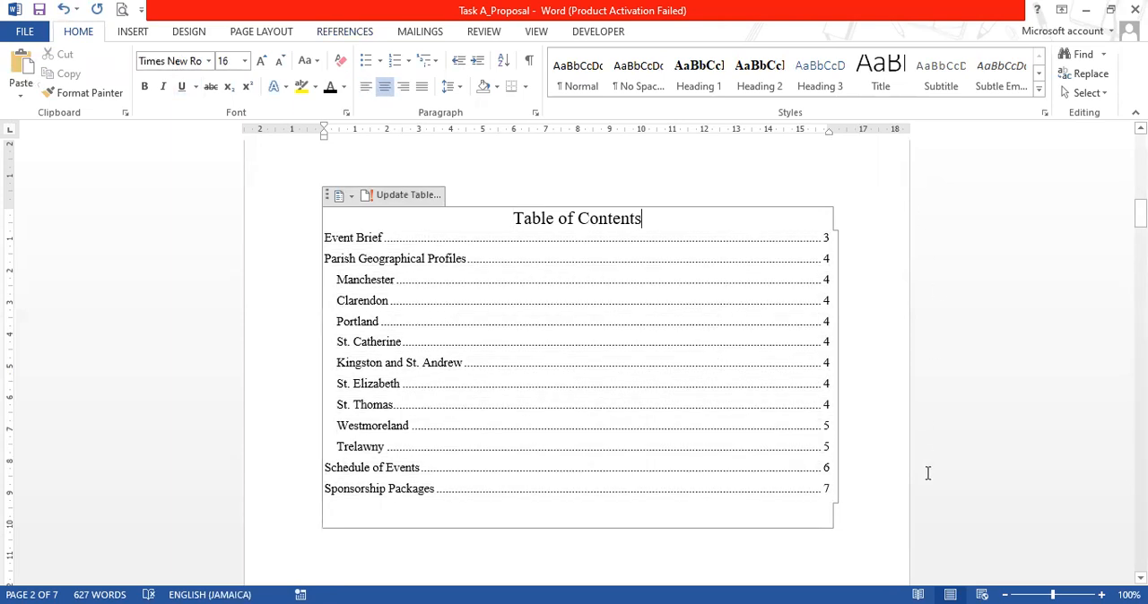
left_click(883, 549)
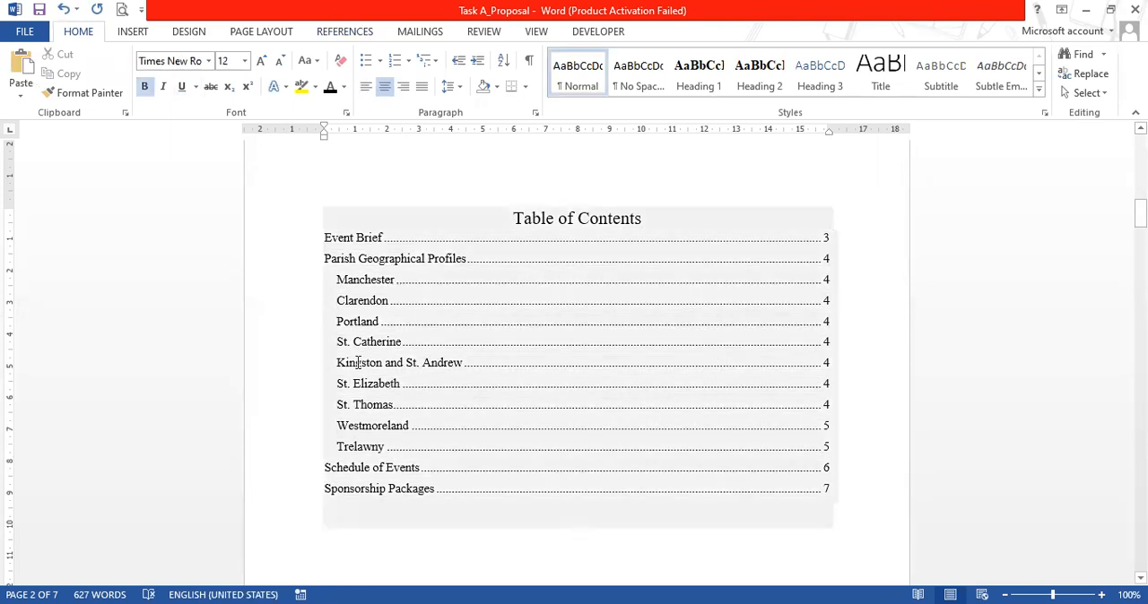
left_click(396, 235)
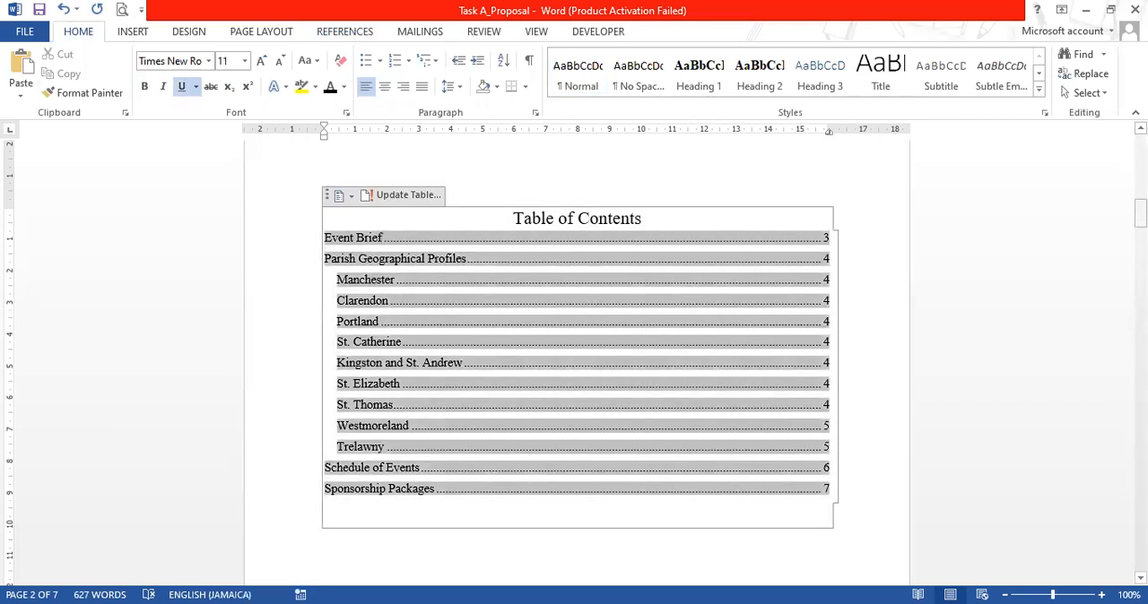
mouse_move(1140, 212)
left_mouse_down()
mouse_move(1140, 280)
mouse_move(1140, 184)
mouse_move(1140, 221)
left_mouse_up()
left_click(483, 244)
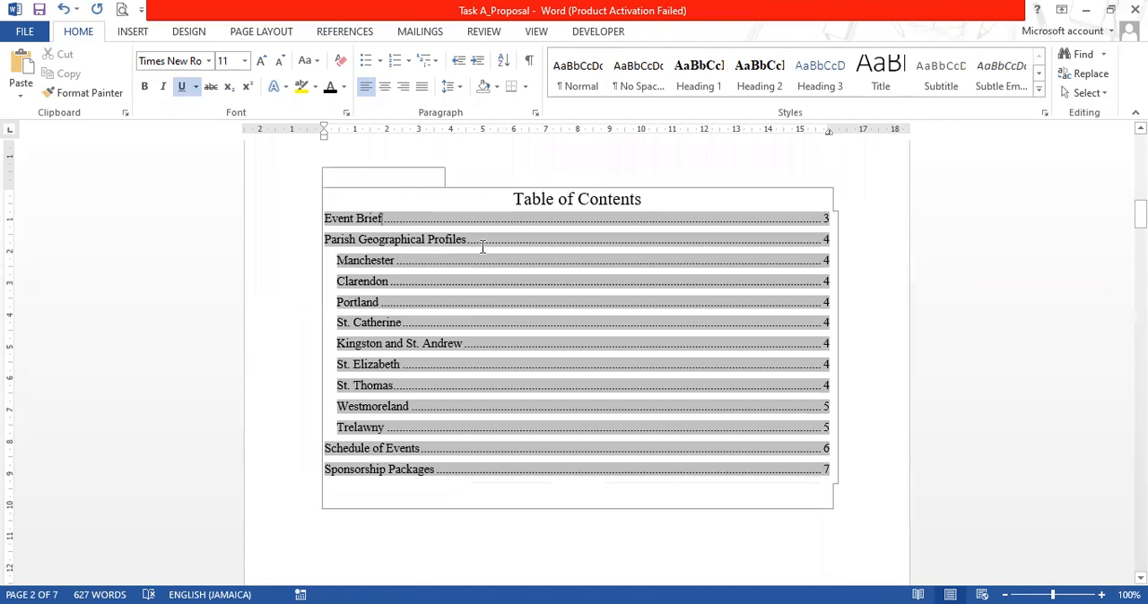
left_click(558, 199)
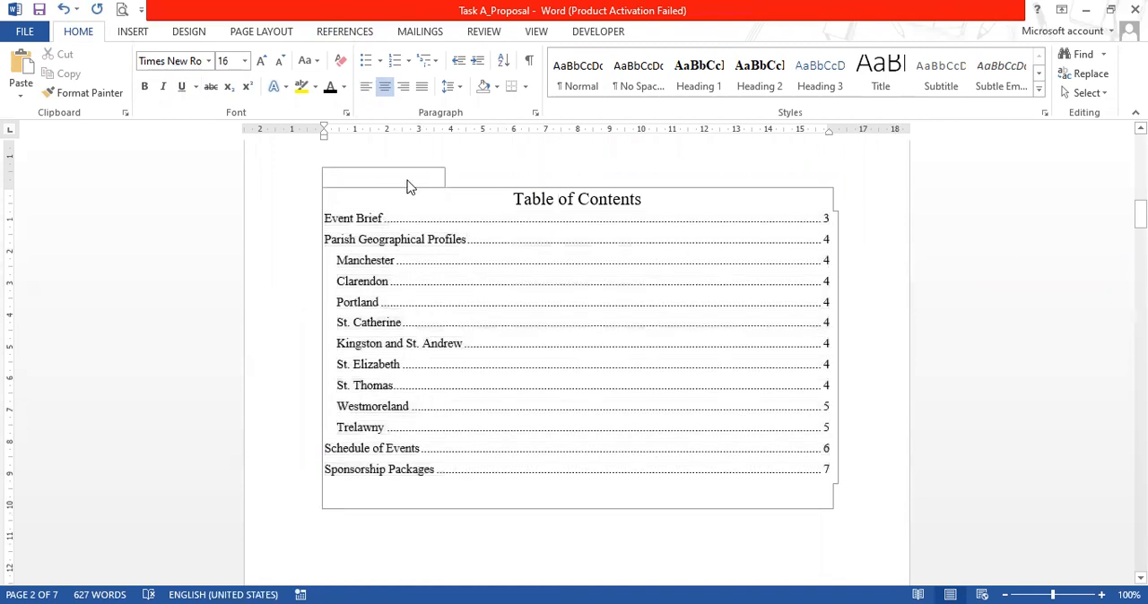
left_click(410, 241)
scroll(787, 296, "up", 1)
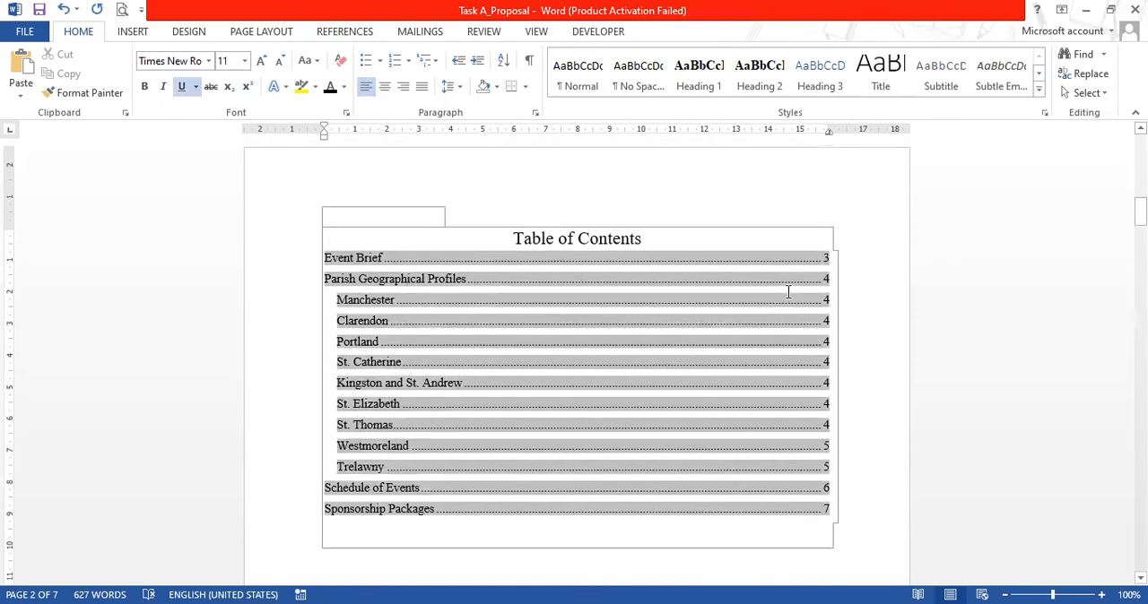
scroll(403, 299, "up", 2)
left_click(363, 279)
left_click(535, 272)
left_click(730, 481)
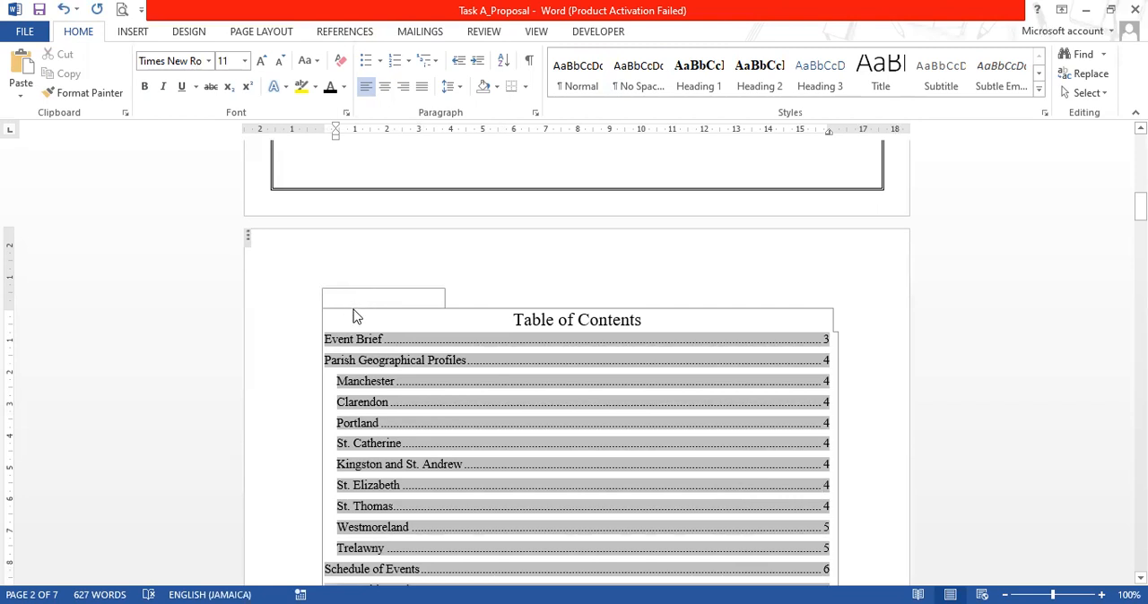
right_click(601, 394)
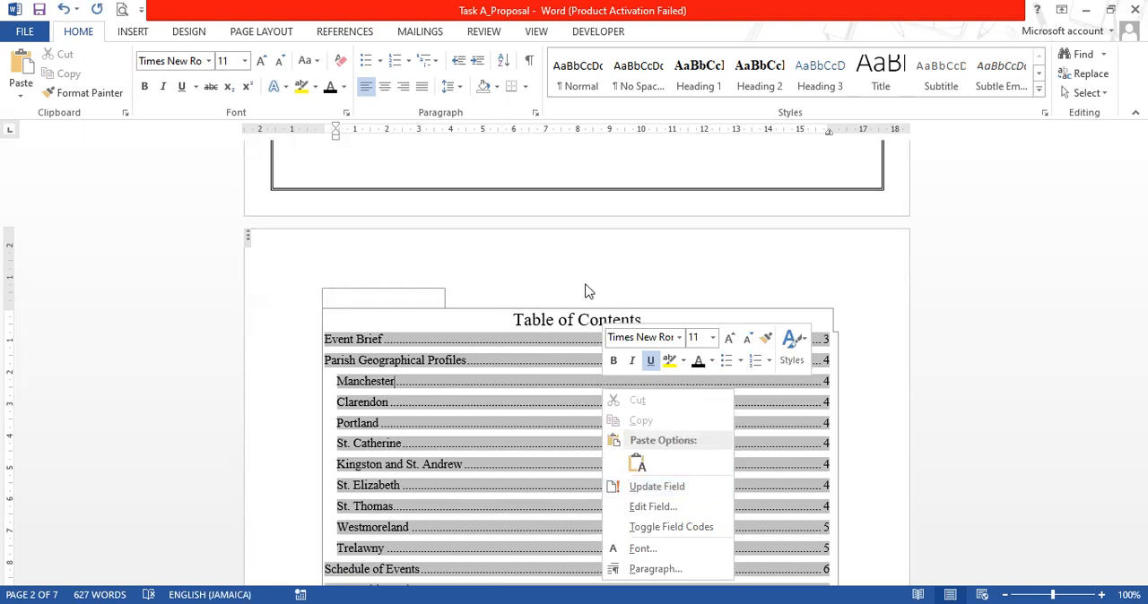
left_click(869, 393)
scroll(866, 482, "down", 2)
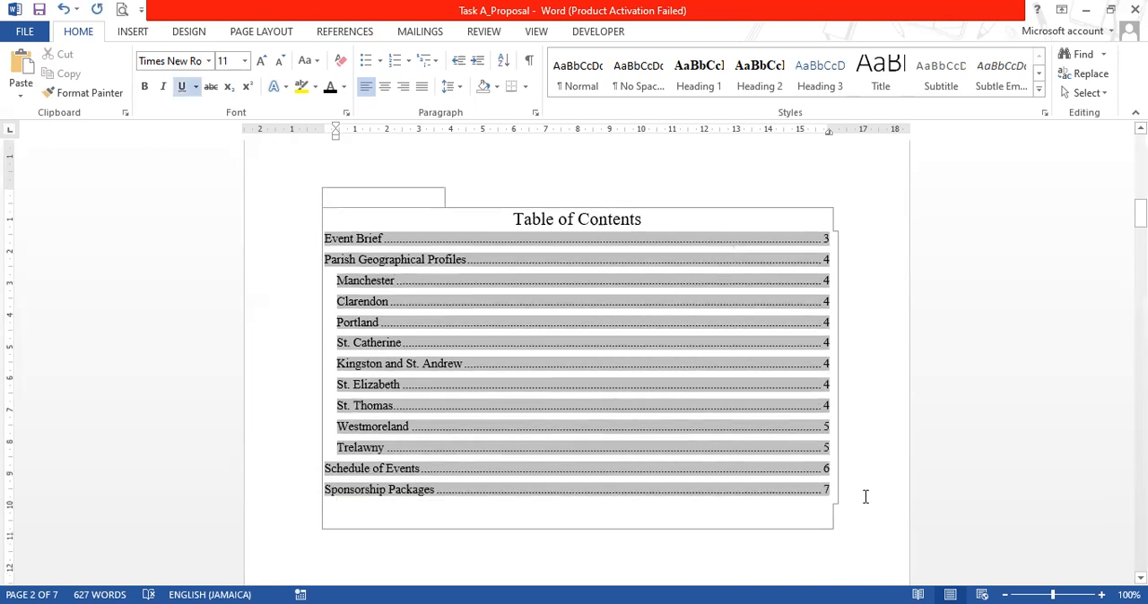
left_click(738, 547)
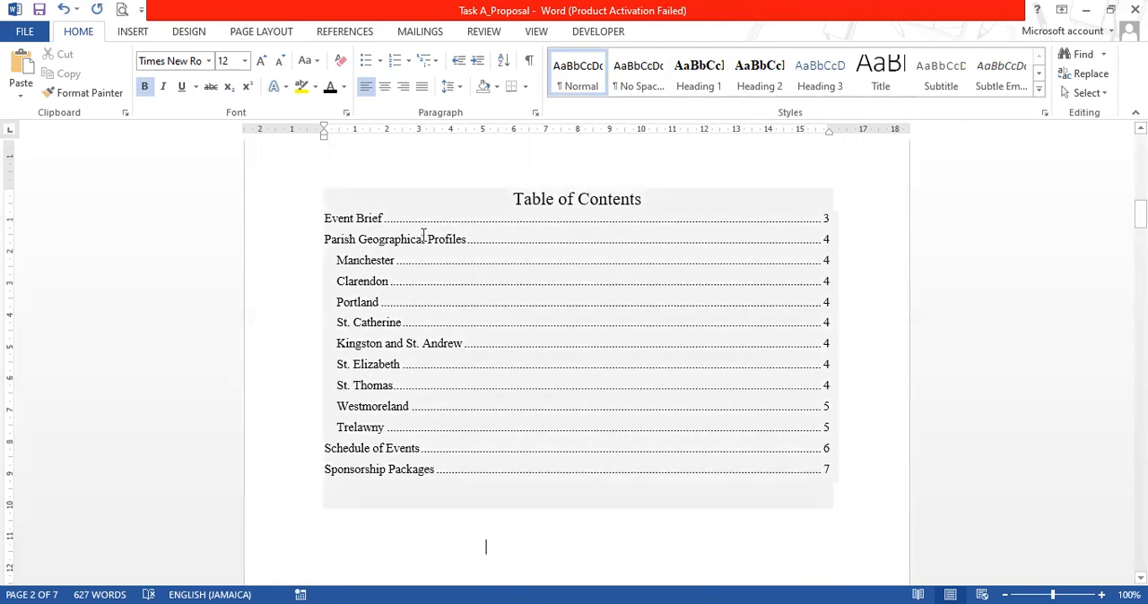
Apply the Heading 1 style to the "Table of Contents" title above the entries
scroll(484, 222, "up", 2)
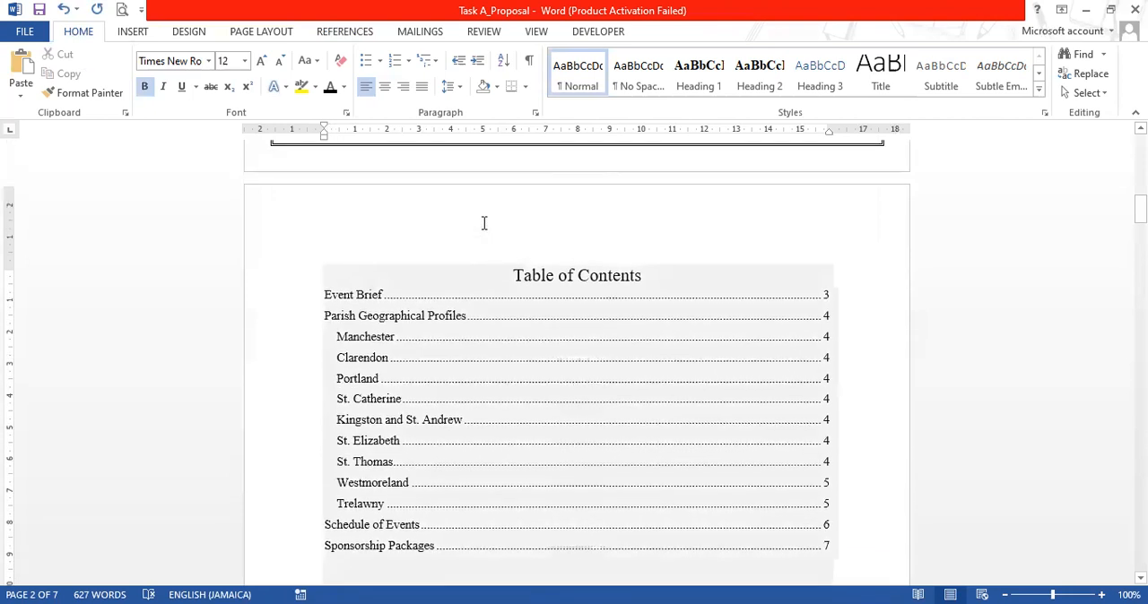
triple_click(514, 278)
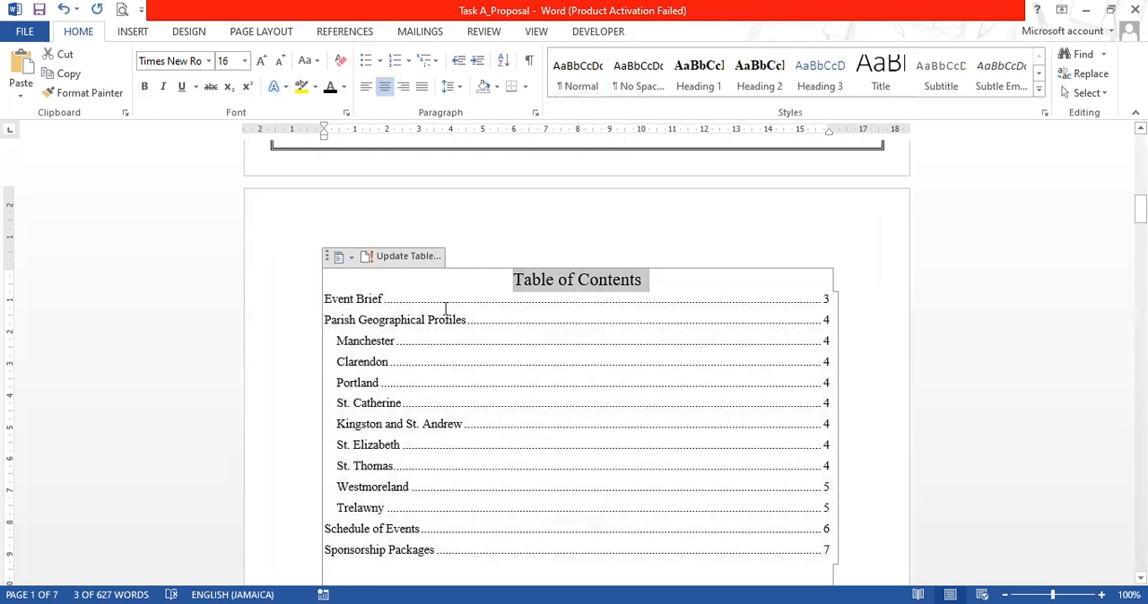
left_click(68, 76)
left_click(553, 280)
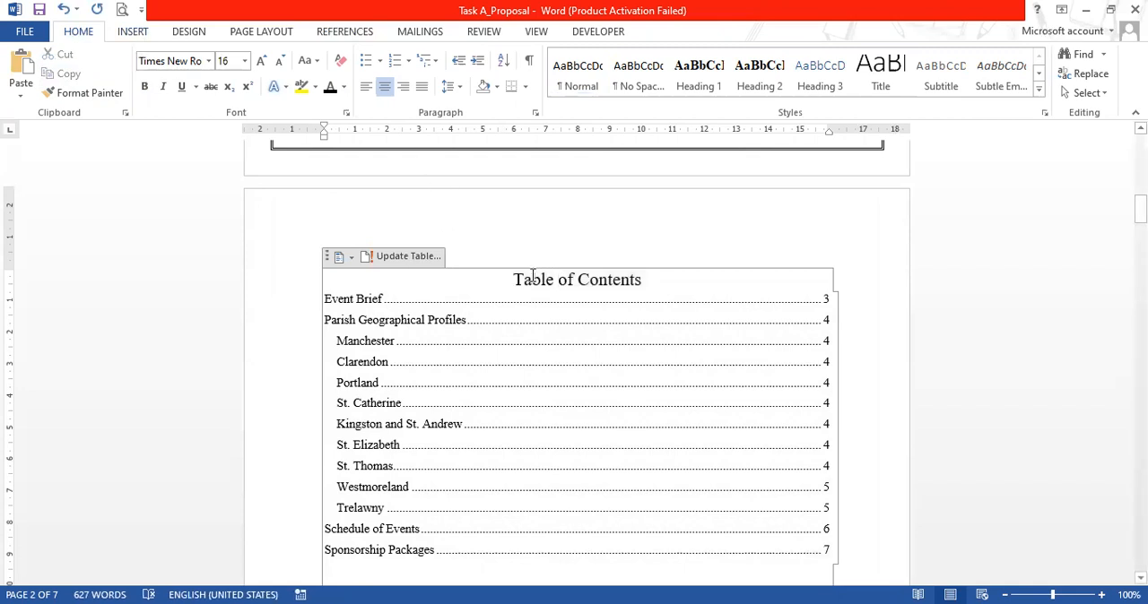
left_click_drag(513, 280, 619, 280)
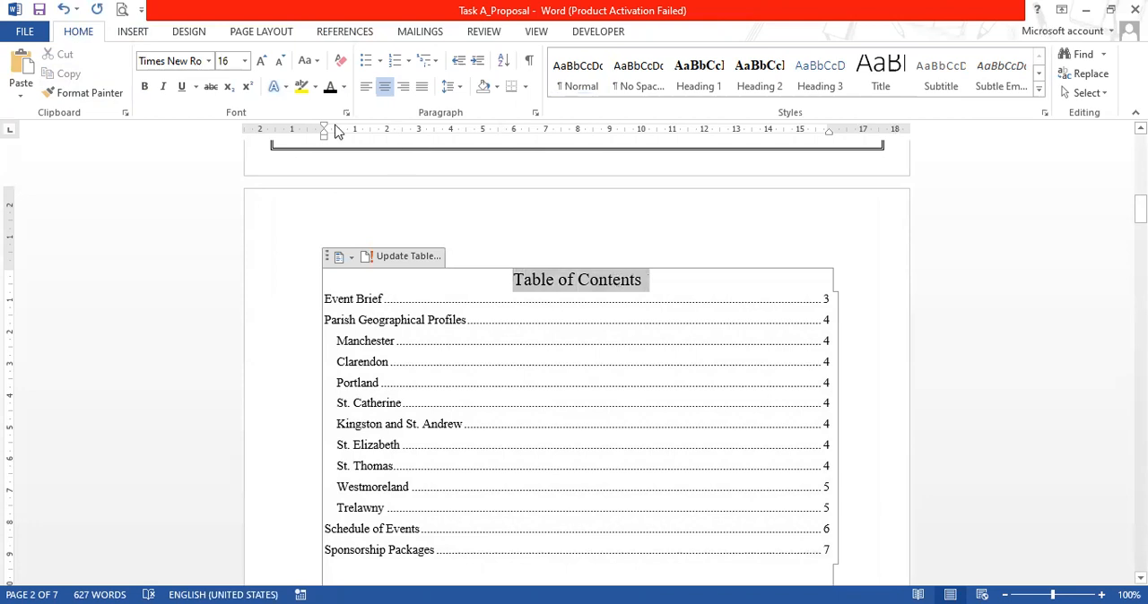
left_click(700, 91)
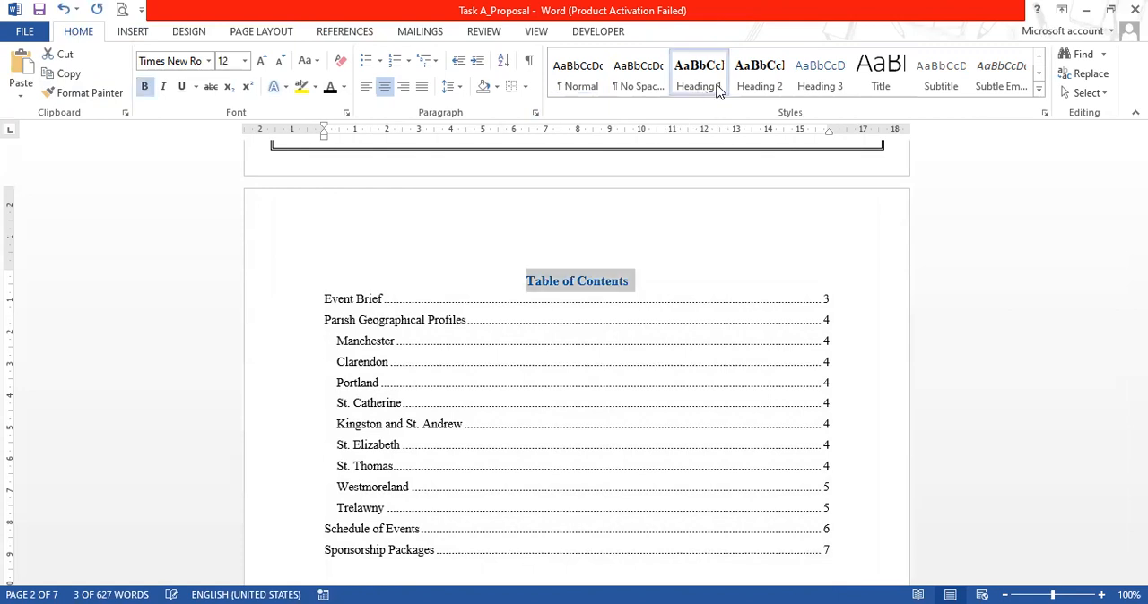
left_click(752, 91)
left_click(696, 93)
Set the font colour of the "Table of Contents" title to black
left_click(329, 87)
left_click(928, 303)
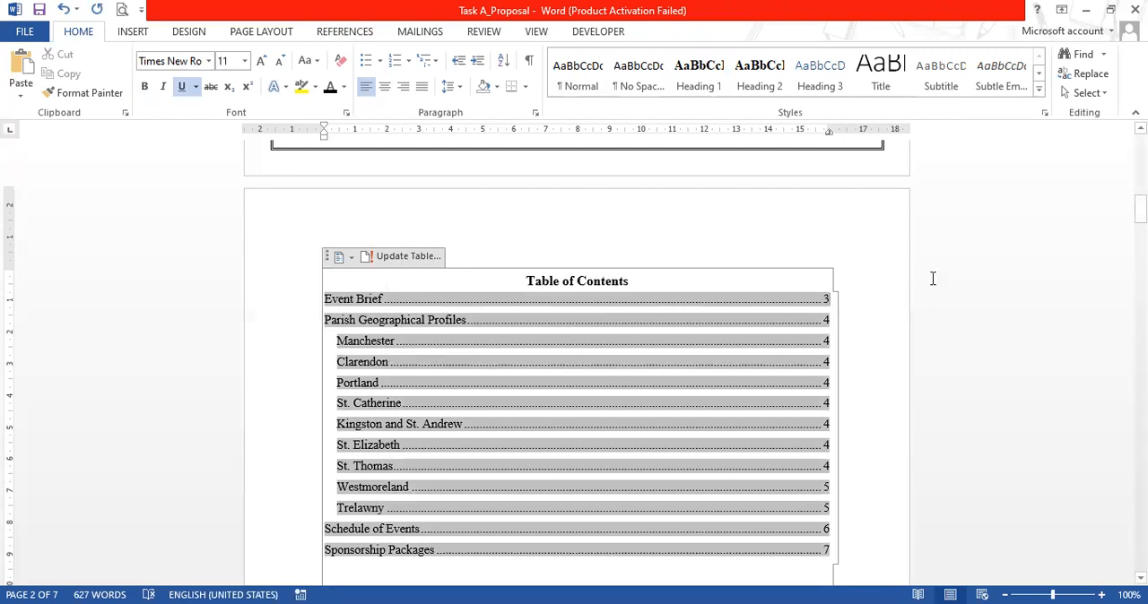
left_click(879, 265)
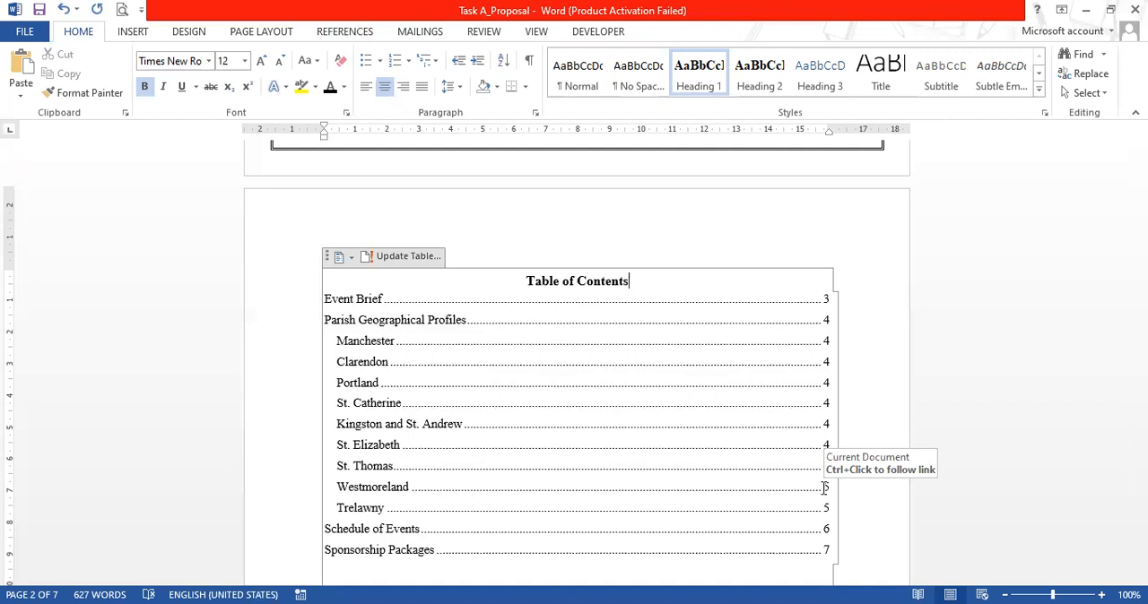
key("alt+Tab")
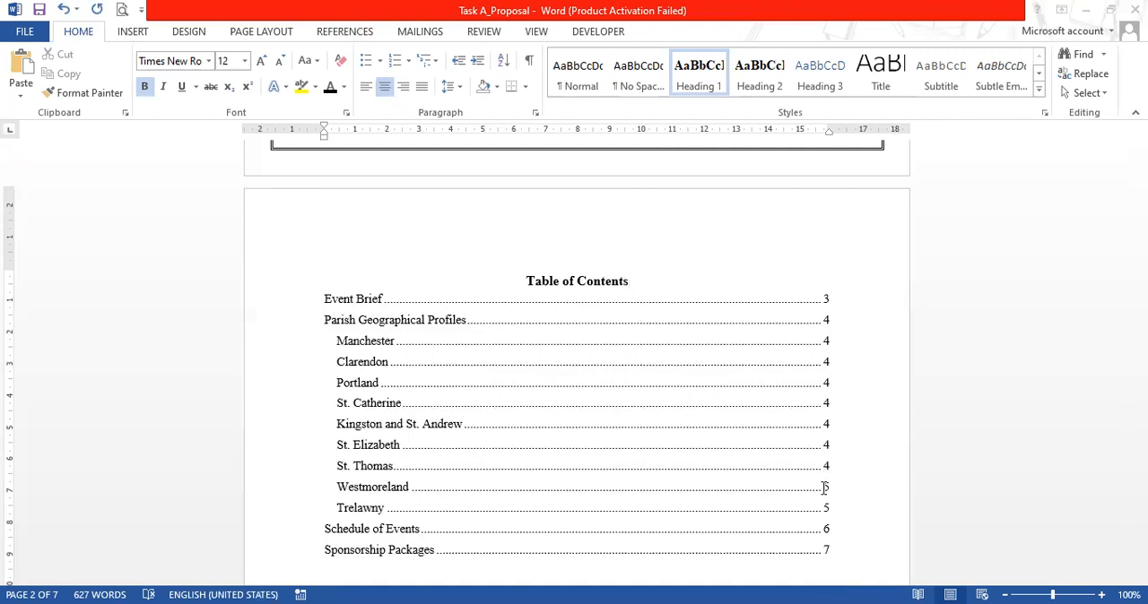